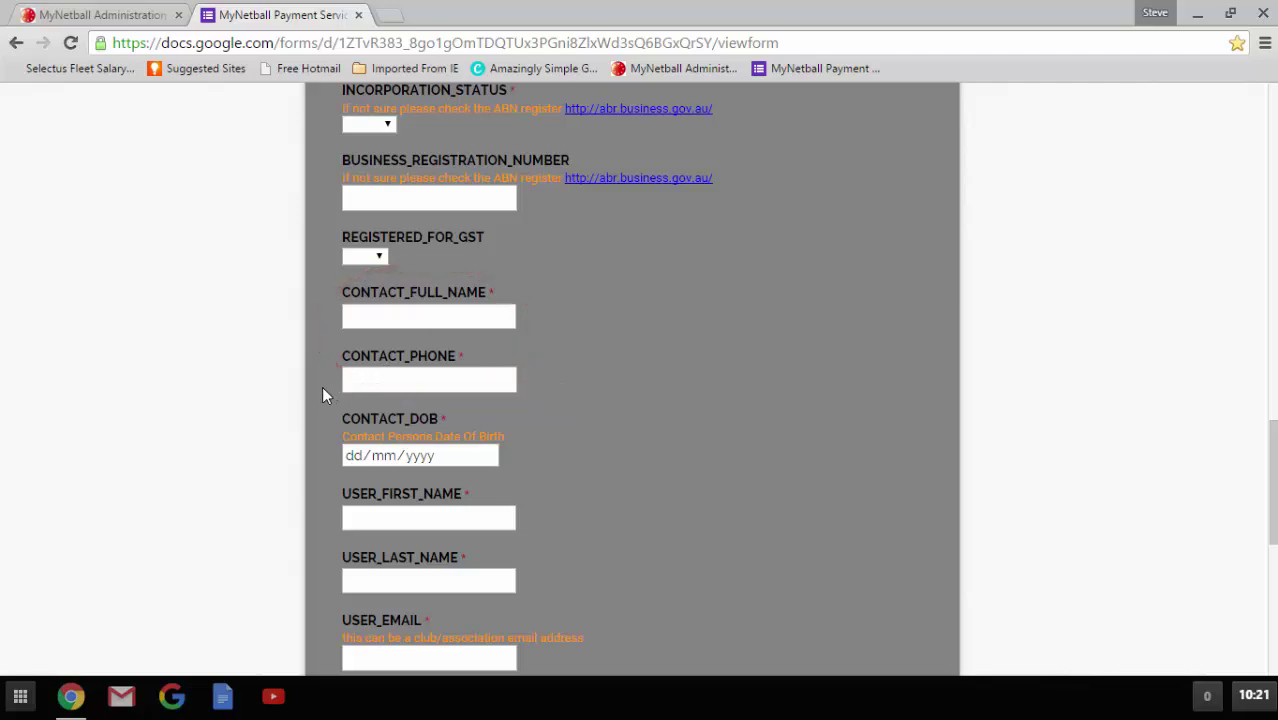
- Review the payment service form's remaining contact, user, bank account and terms and conditions fields
scroll(324, 390, down, 2)
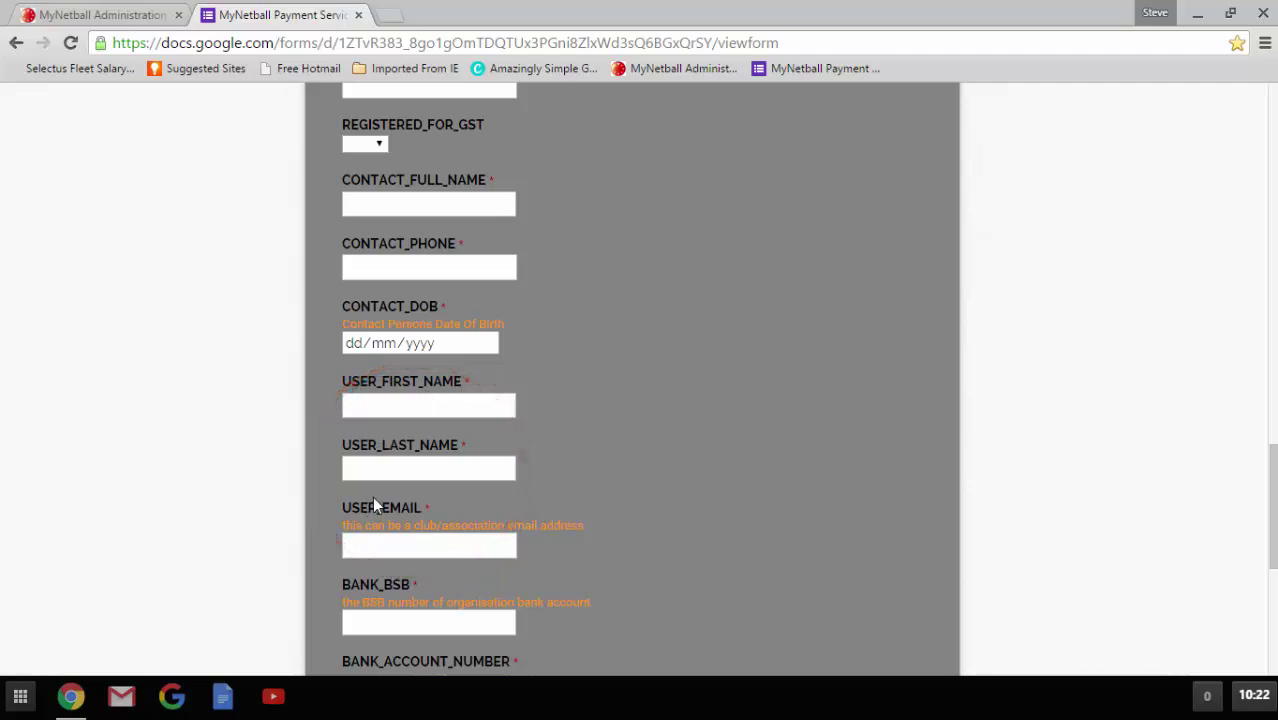
scroll(373, 498, down, 1)
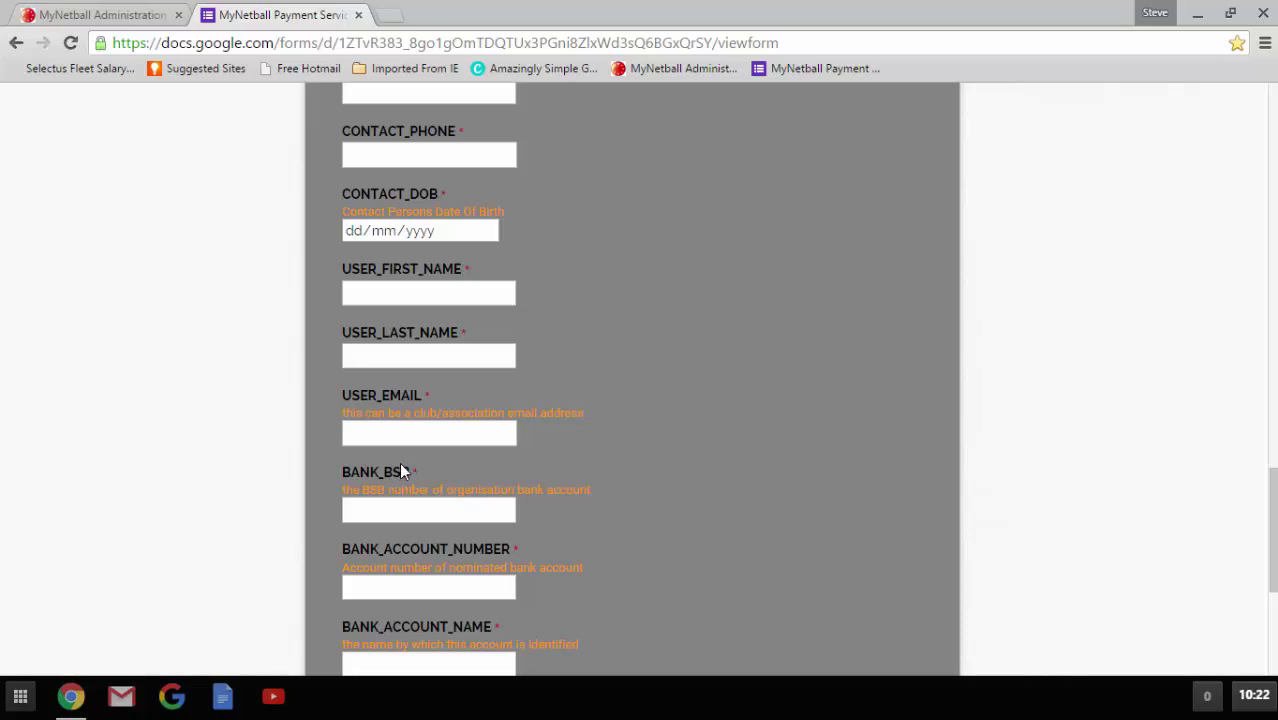
scroll(385, 470, down, 3)
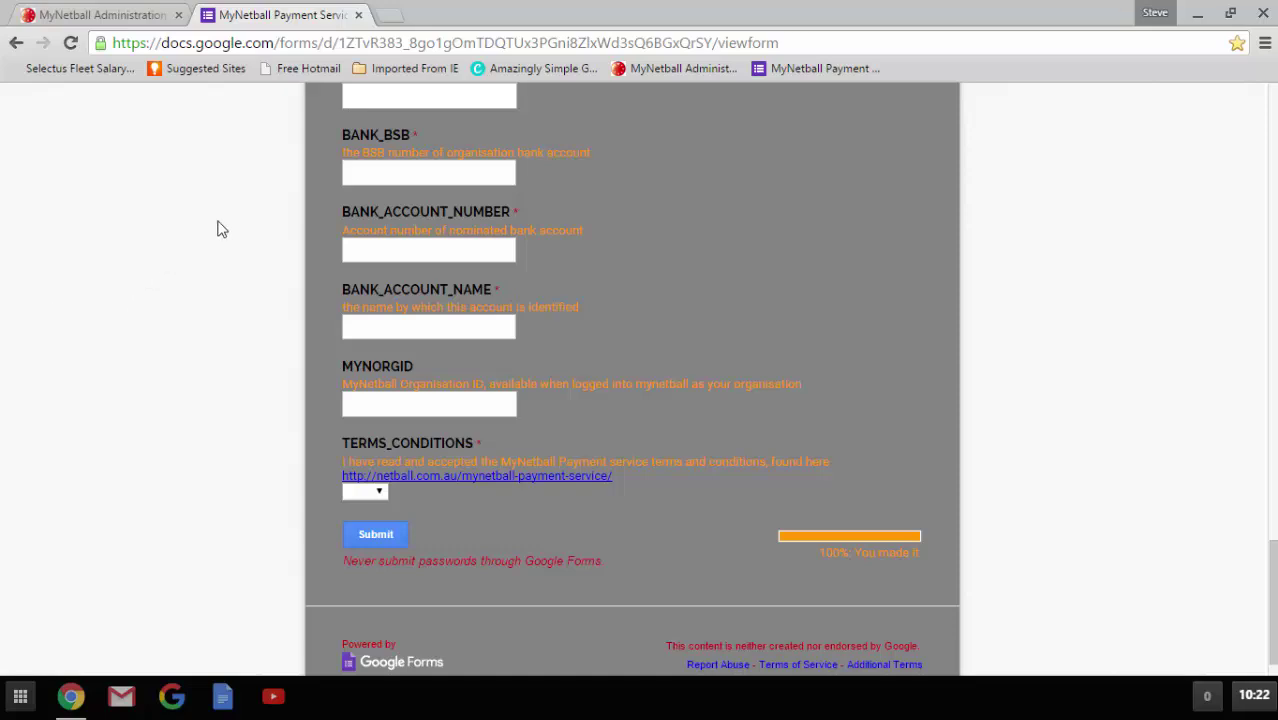
- Switch to the MyNetball Administration page and start adding a new member subscription product
click(92, 16)
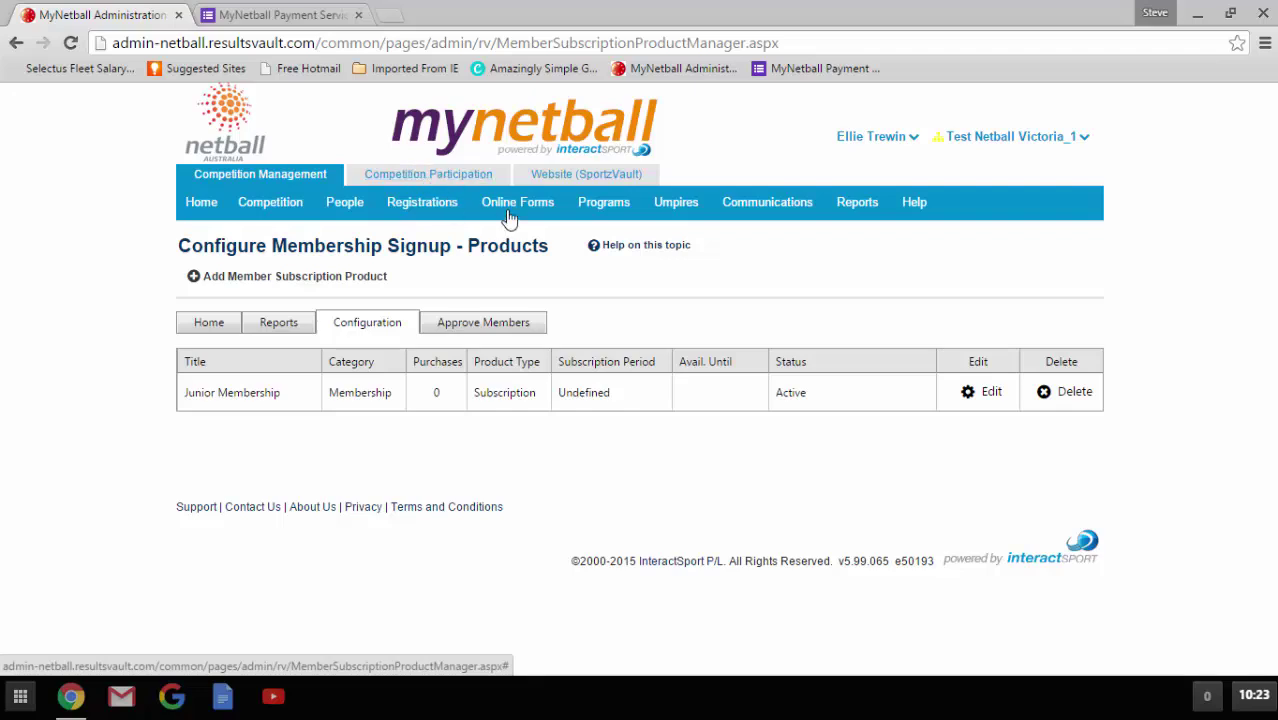
mouse_move(525, 210)
mouse_move(525, 254)
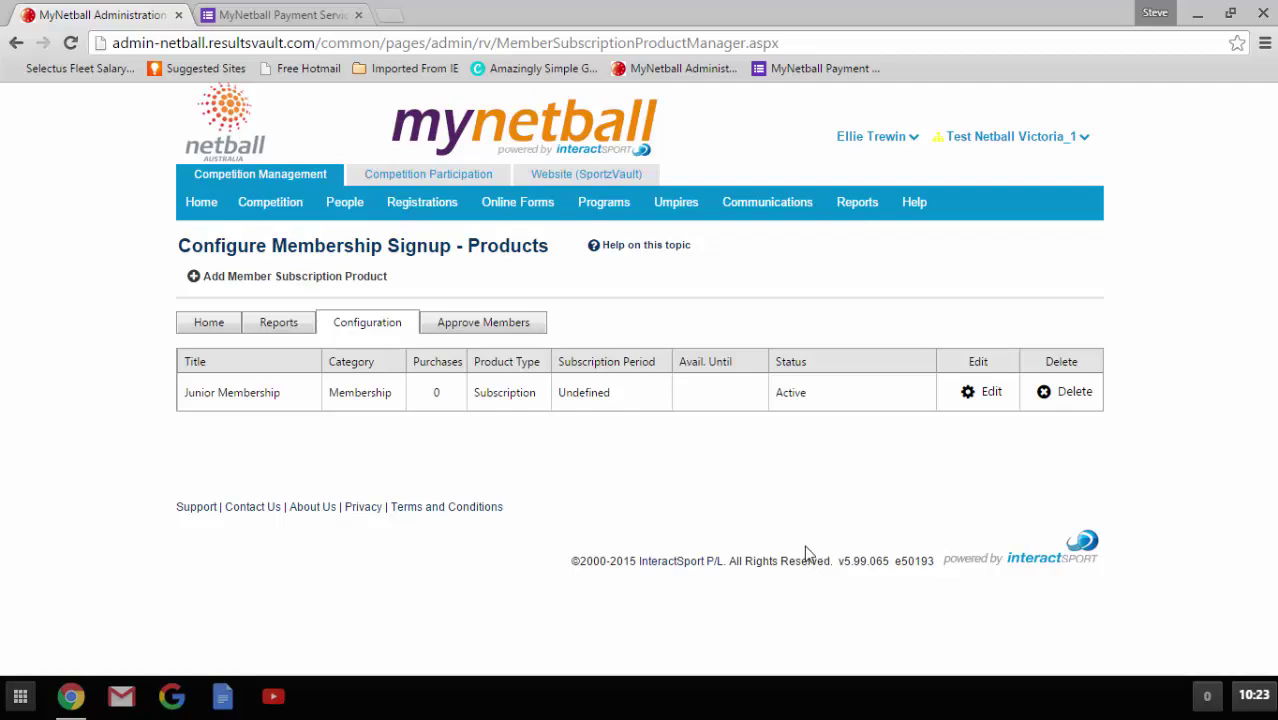
mouse_move(287, 205)
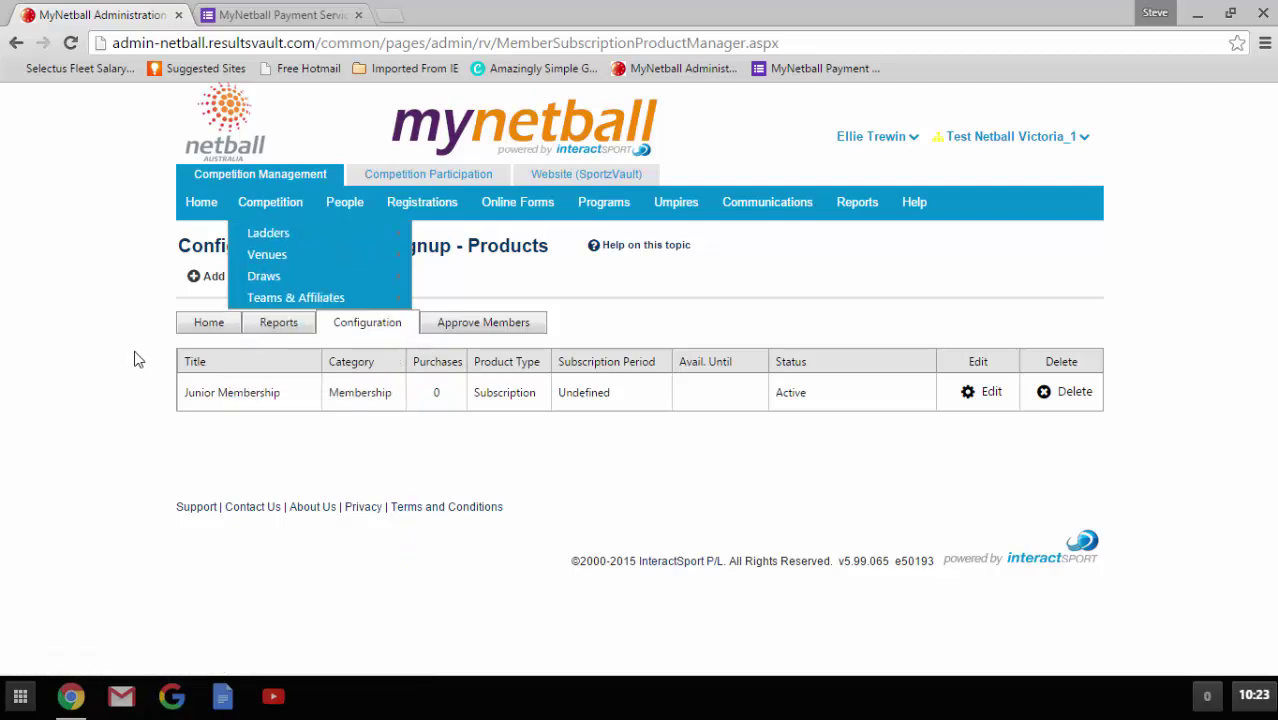
click(191, 285)
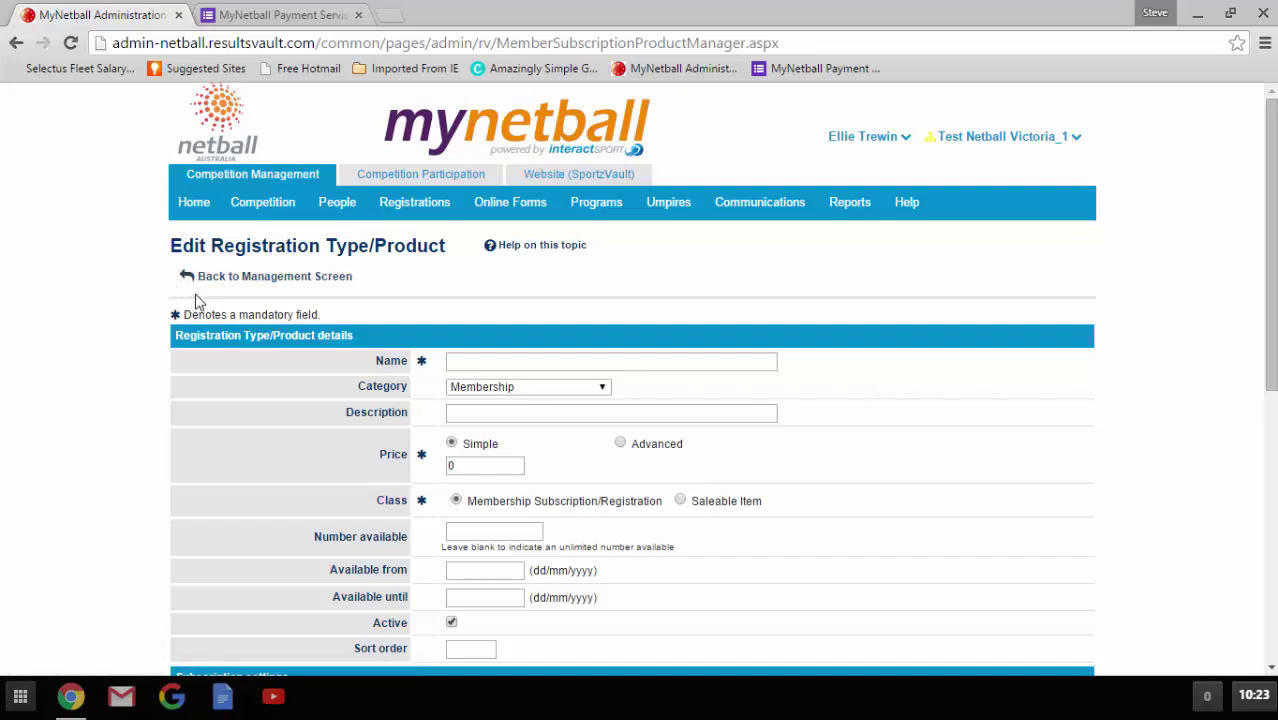
- Name the new product Senior Registration and set its simple price to 79.00
scroll(483, 380, down, 1)
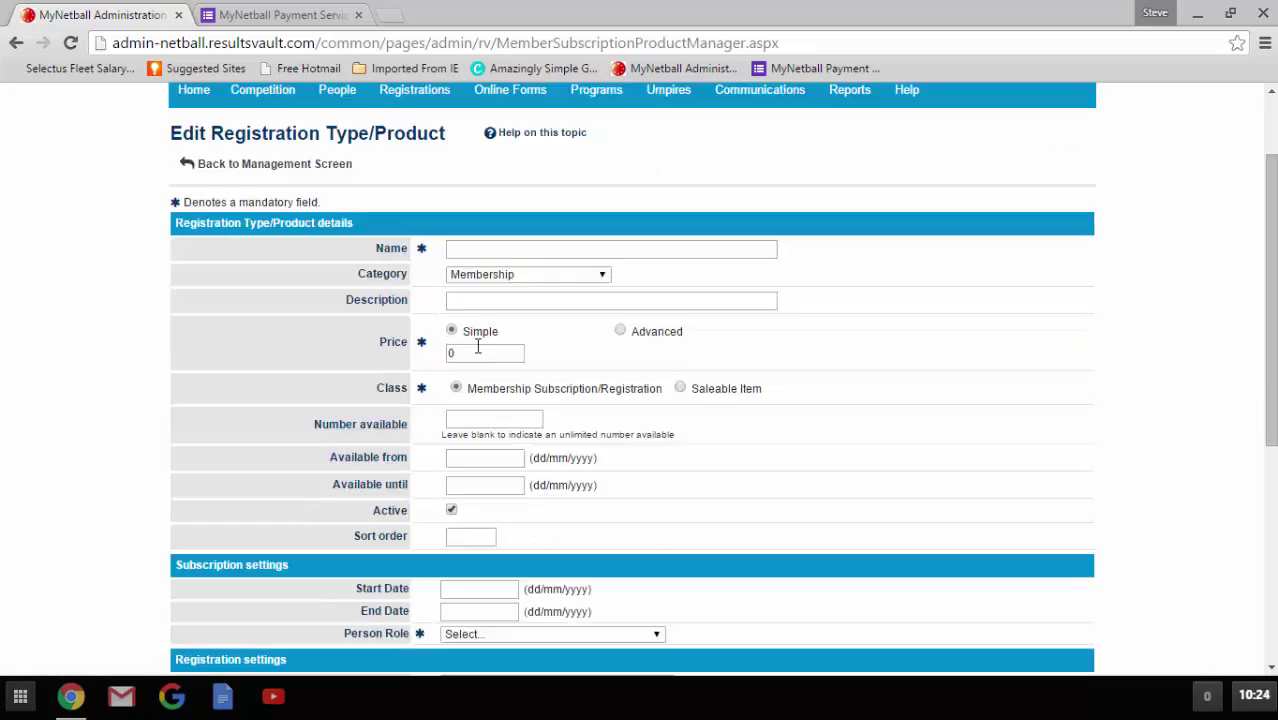
click(471, 249)
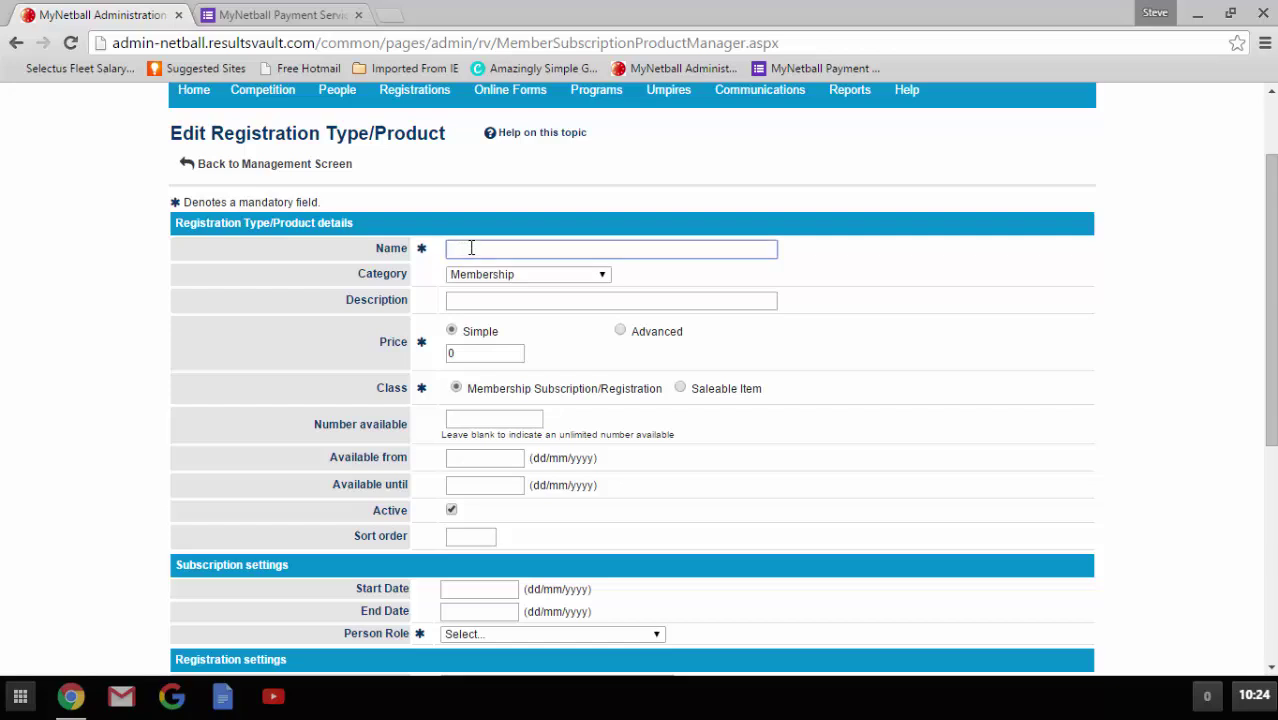
text(Senior Registration)
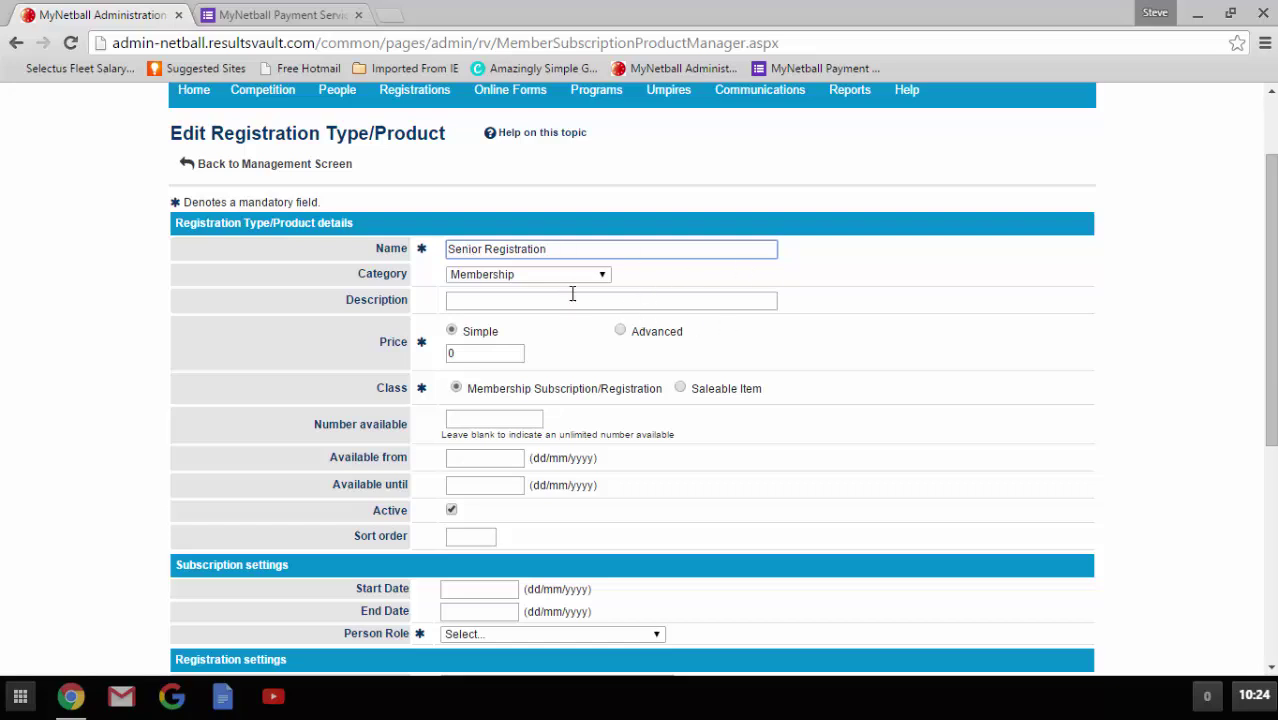
key(Tab)
key(Tab)
key(Tab)
key(Tab)
key(BackSpace)
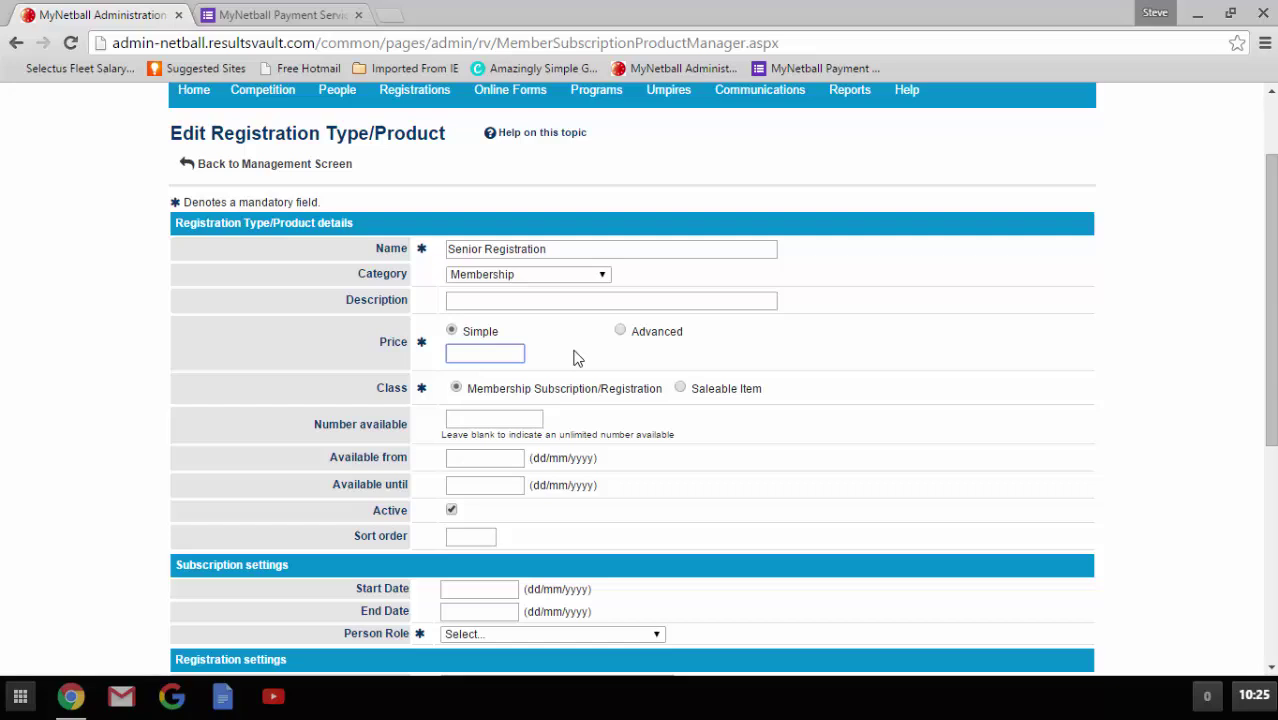
click(491, 352)
text(79.00)
- Set the product's person role to PLAYER:SENIOR and automatically register participants to Test Netball Victoria_1
scroll(373, 413, down, 1)
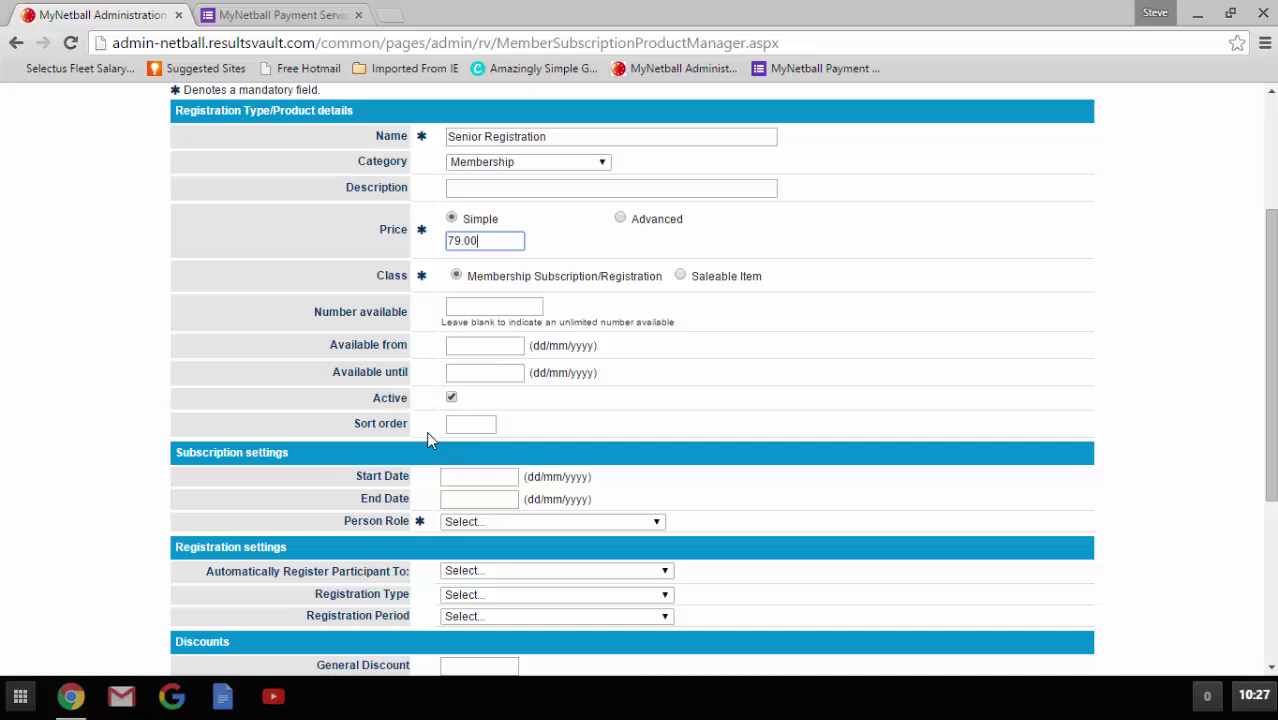
scroll(426, 431, down, 1)
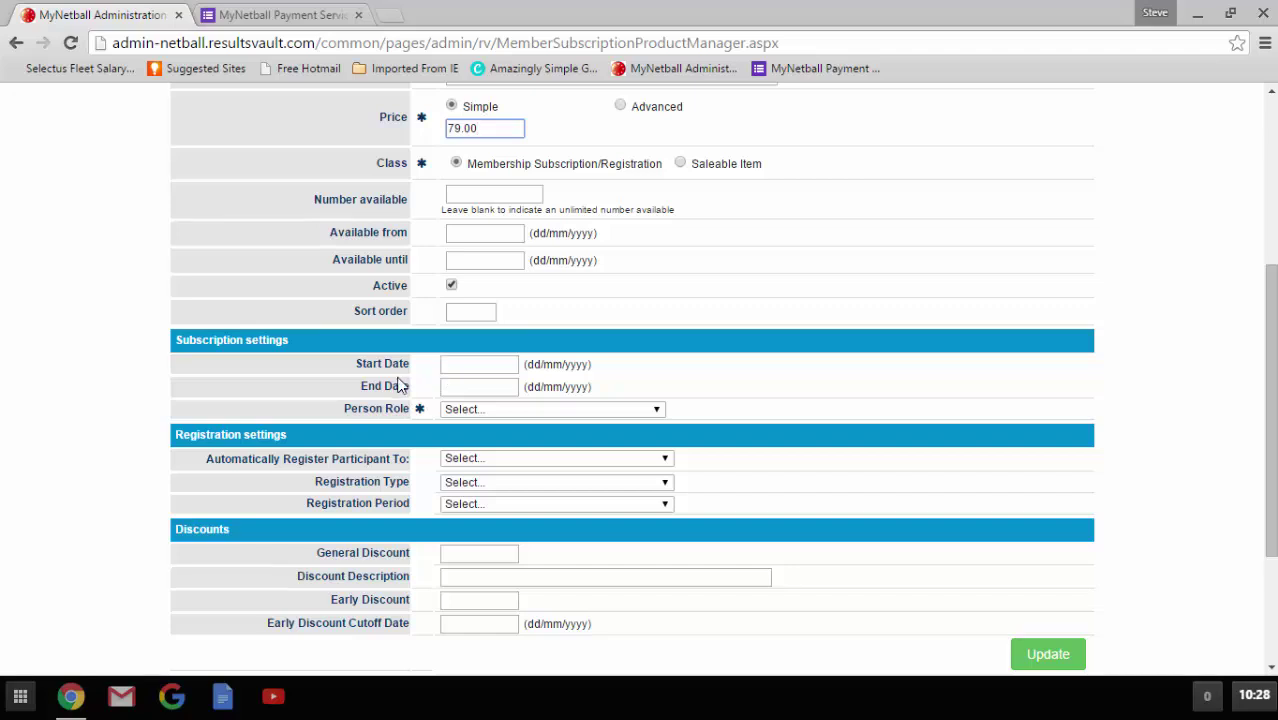
click(600, 409)
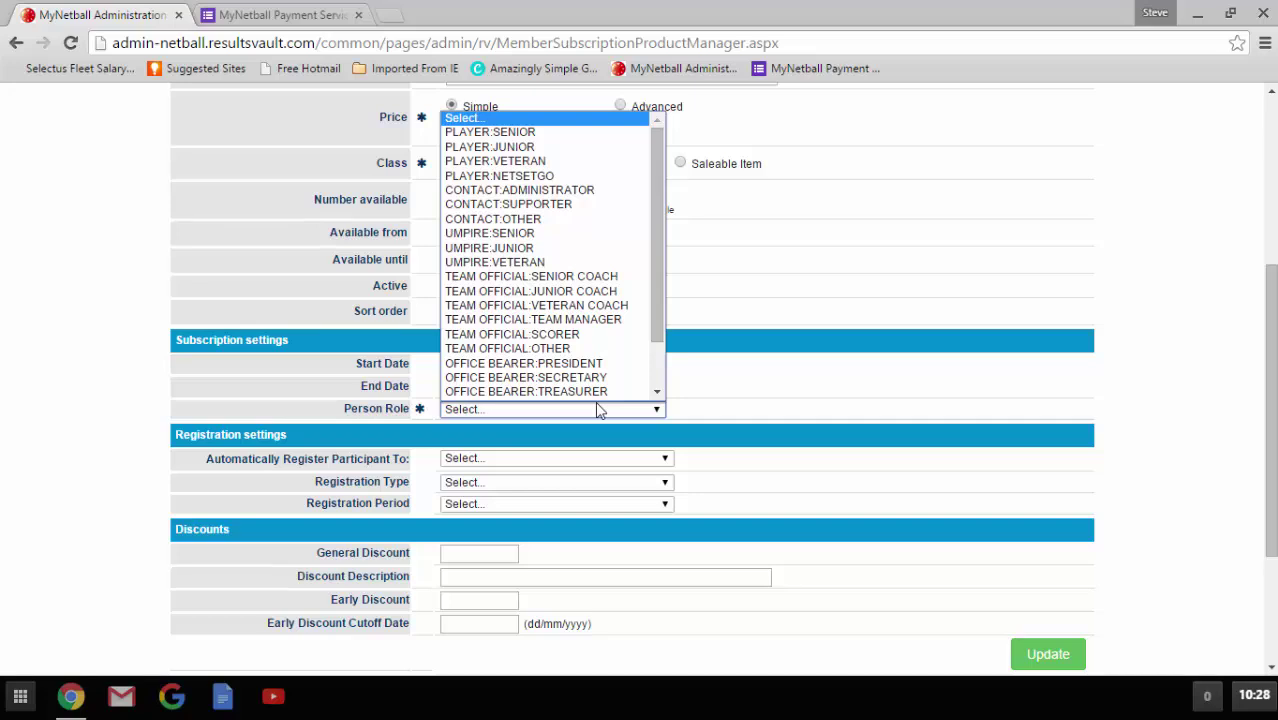
click(528, 140)
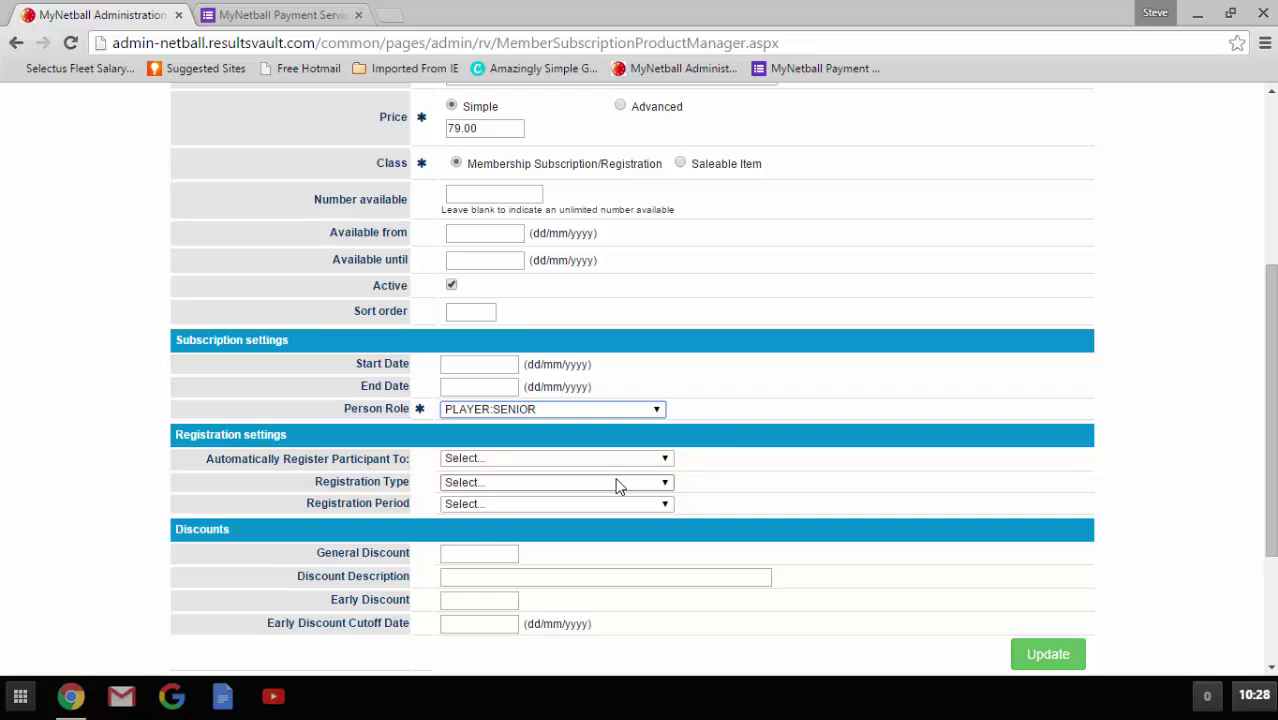
click(549, 464)
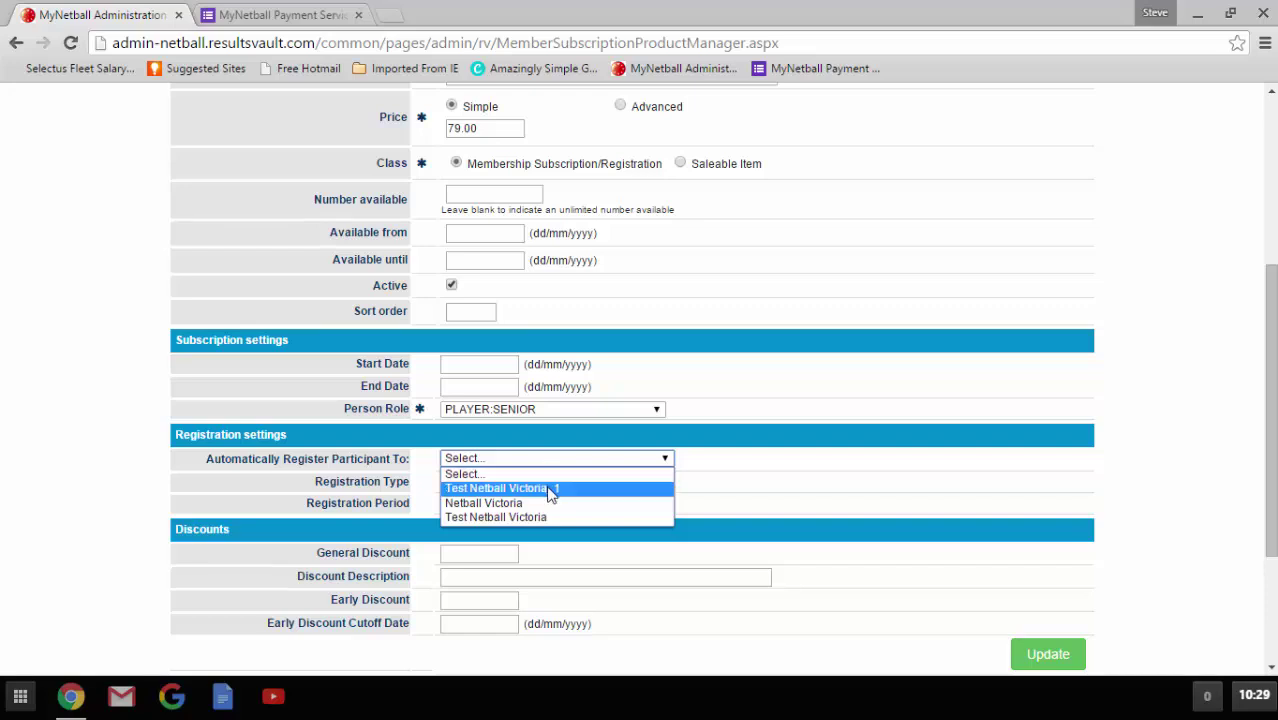
click(549, 490)
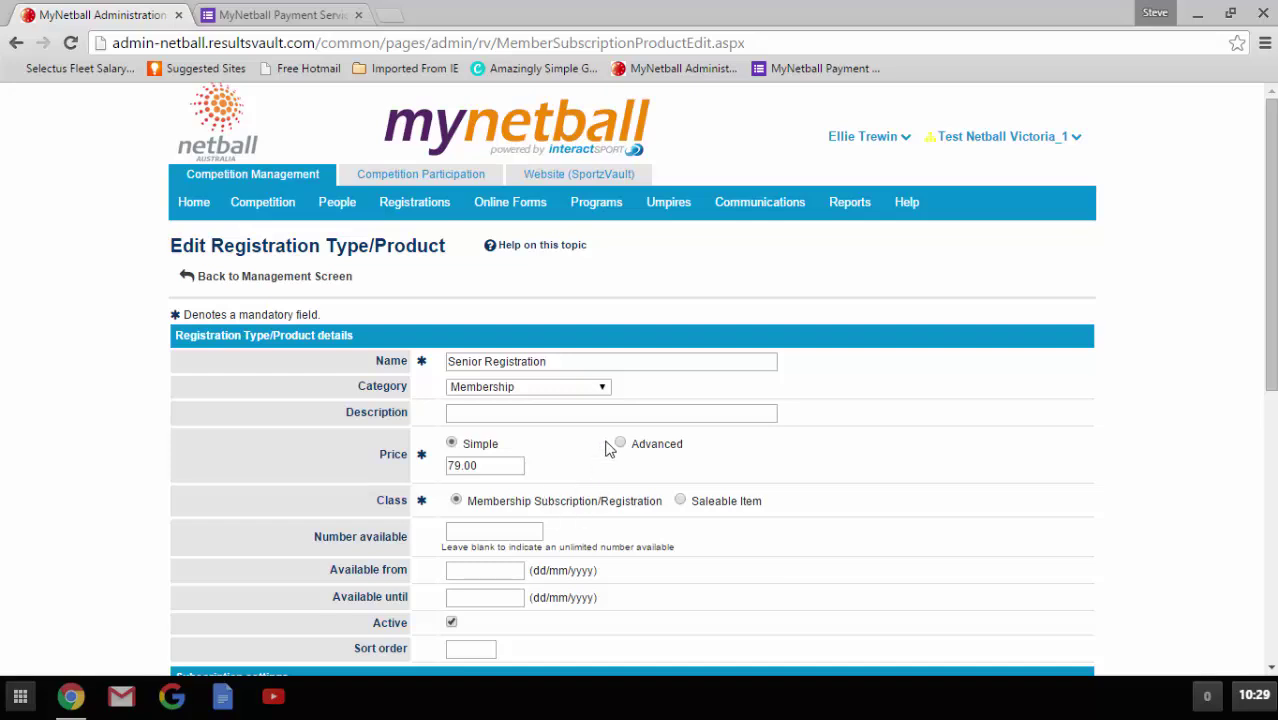
- Set the product's registration type to Senior and its registration period to 2016
scroll(608, 449, down, 5)
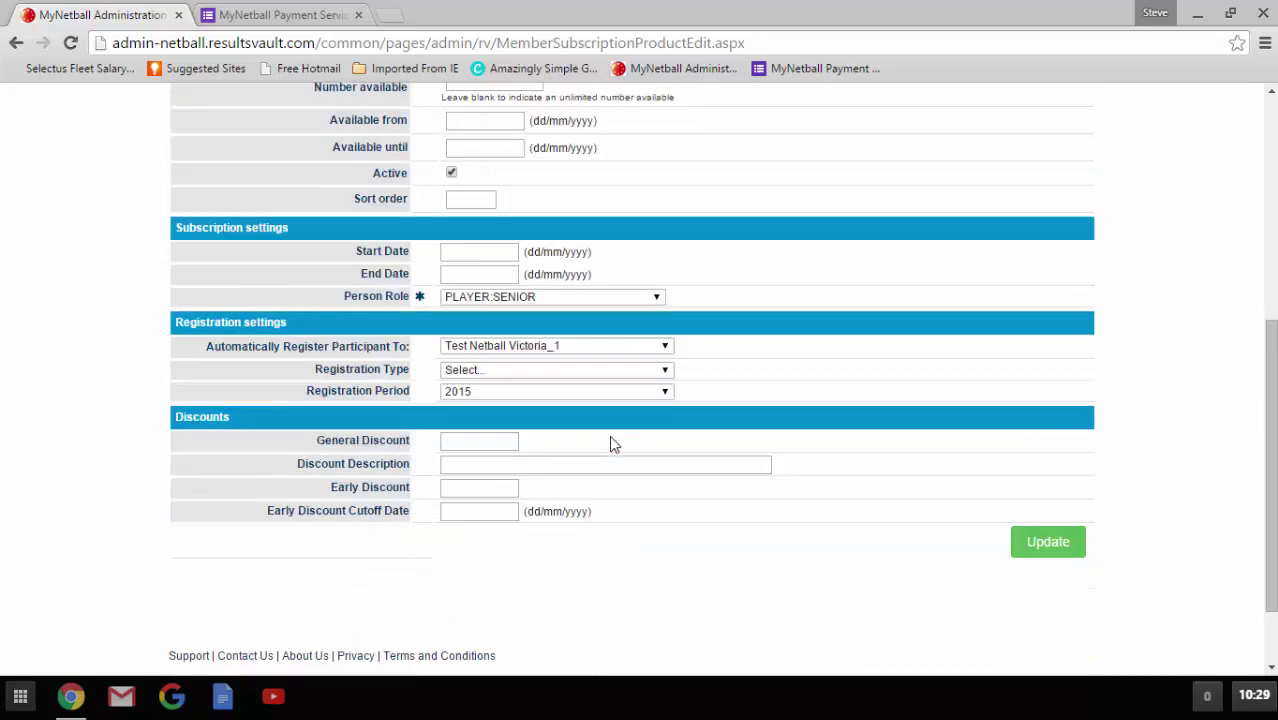
click(581, 371)
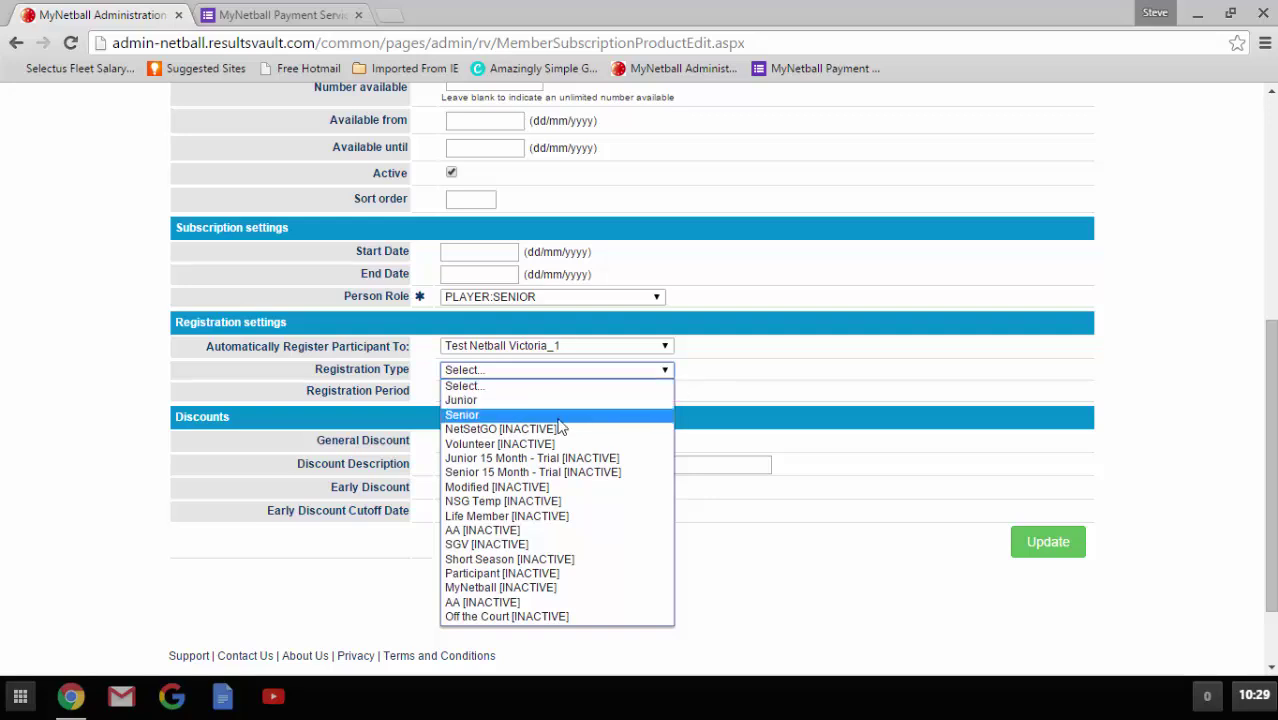
click(559, 416)
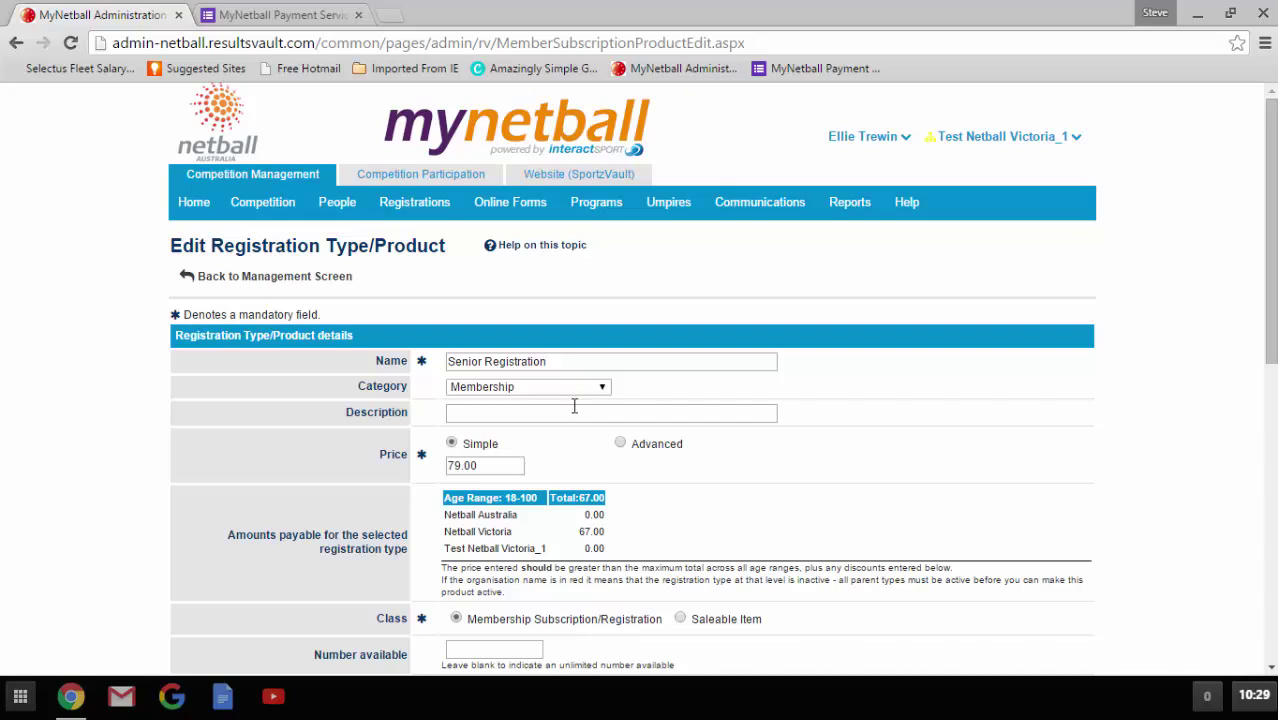
scroll(569, 520, down, 5)
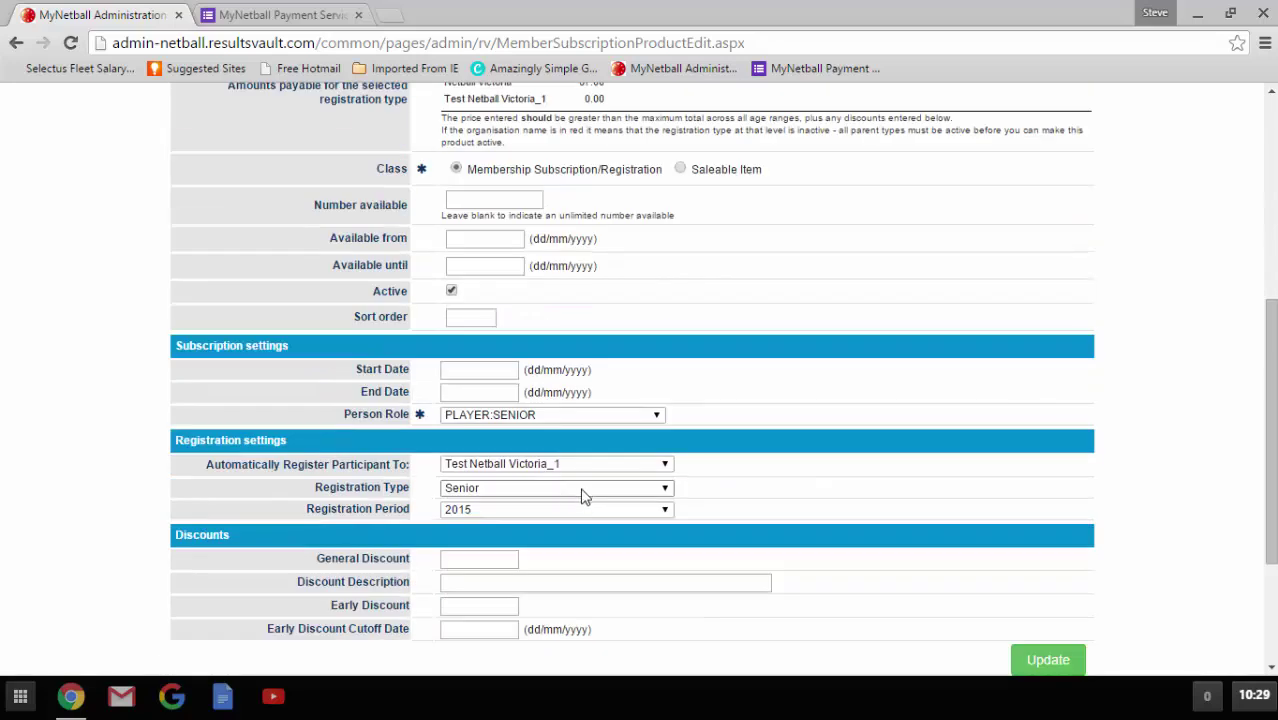
click(584, 492)
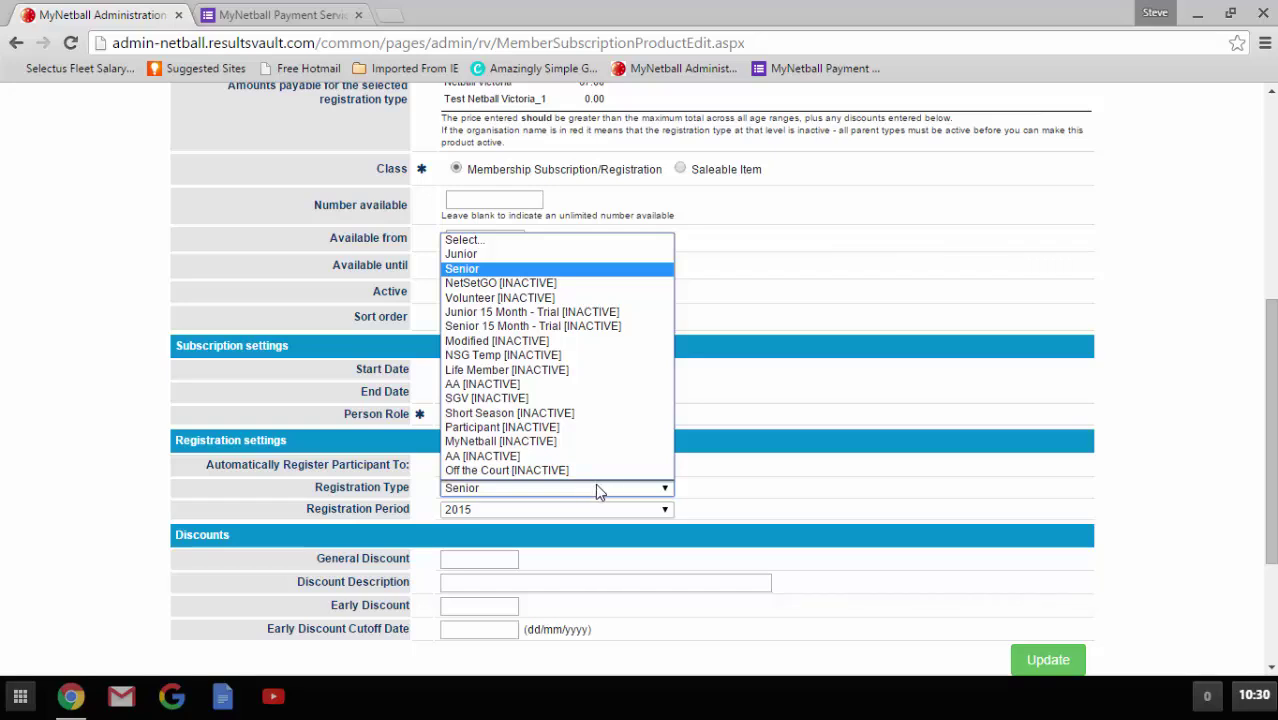
click(778, 486)
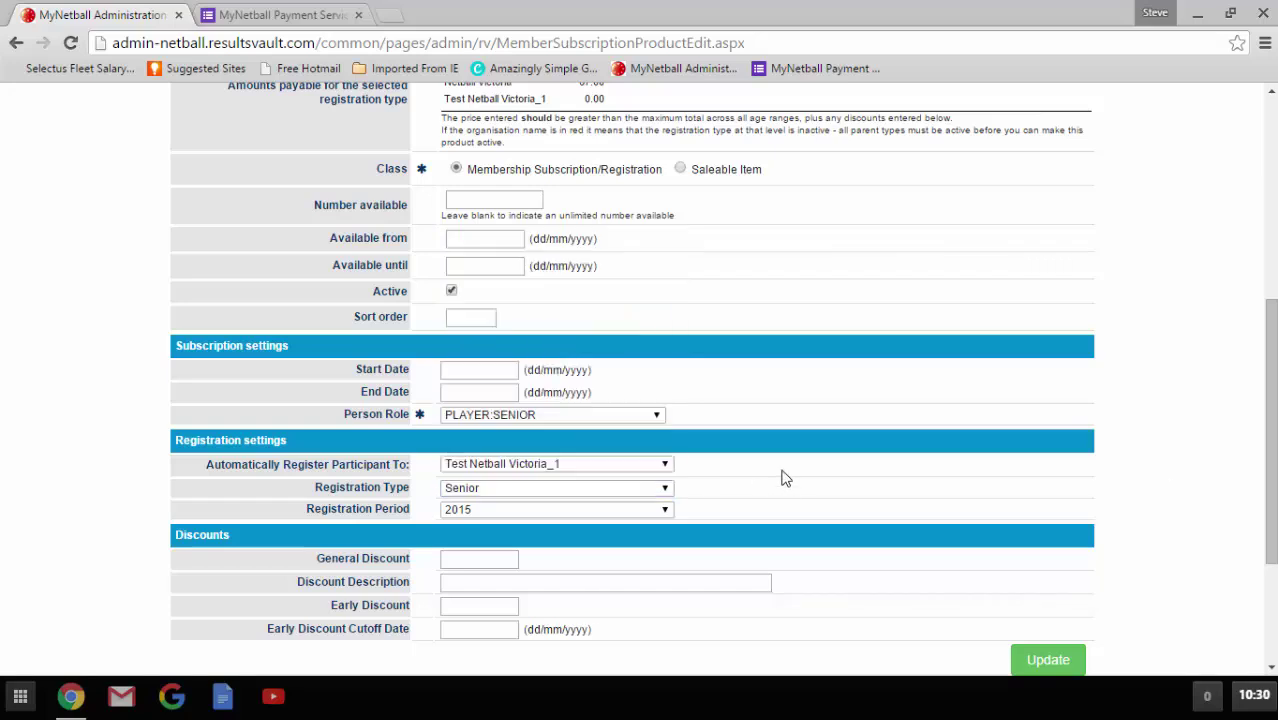
click(606, 514)
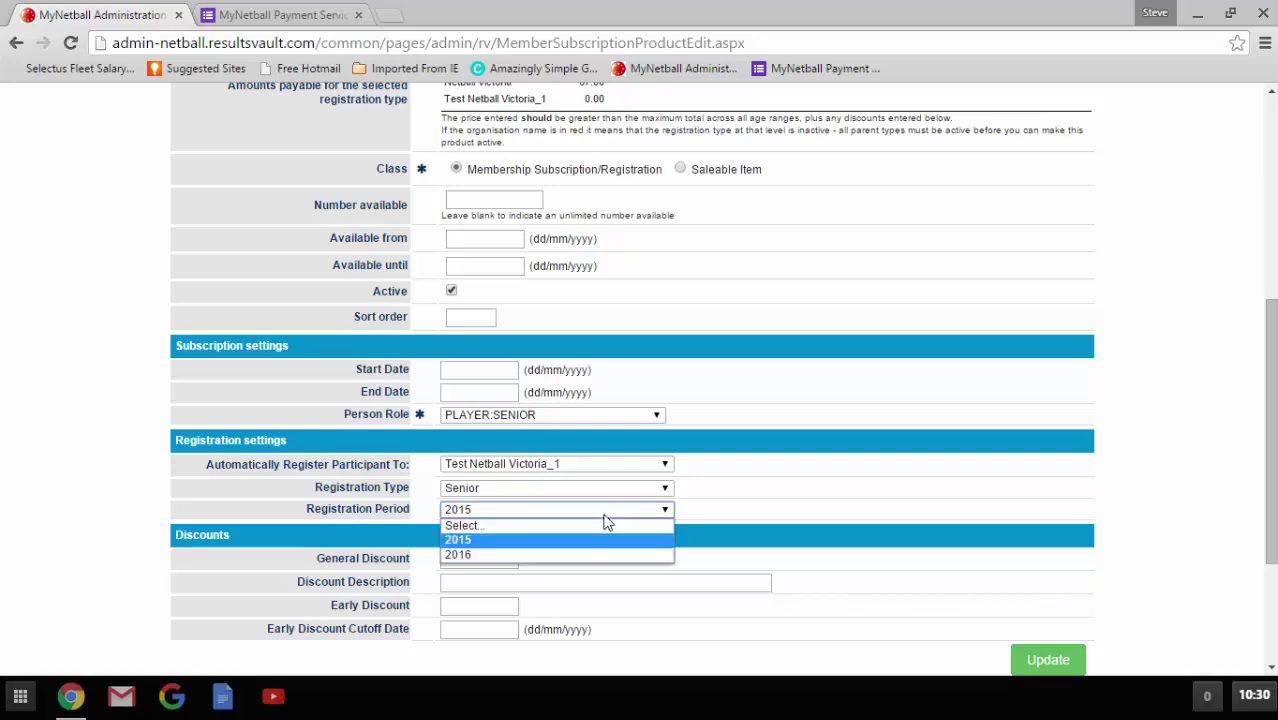
click(585, 555)
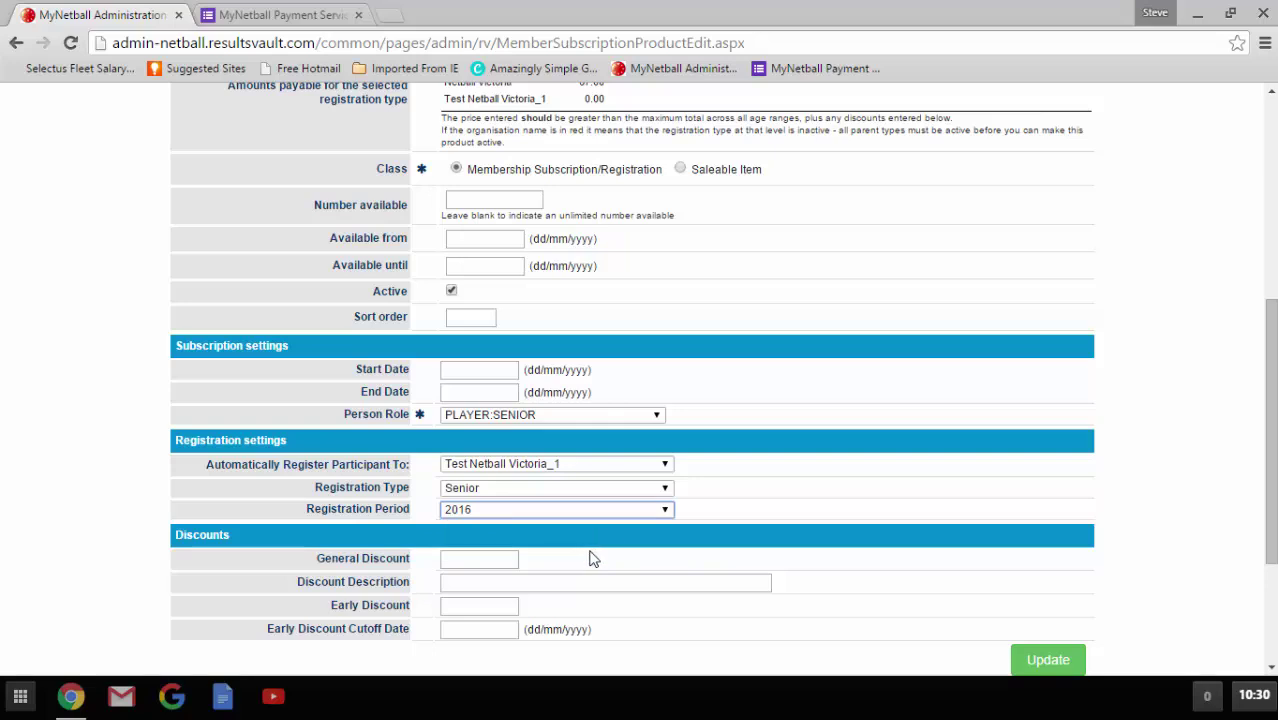
- Check the discounts and payable amounts, save the Senior Registration product and return to the product management screen
scroll(617, 519, down, 2)
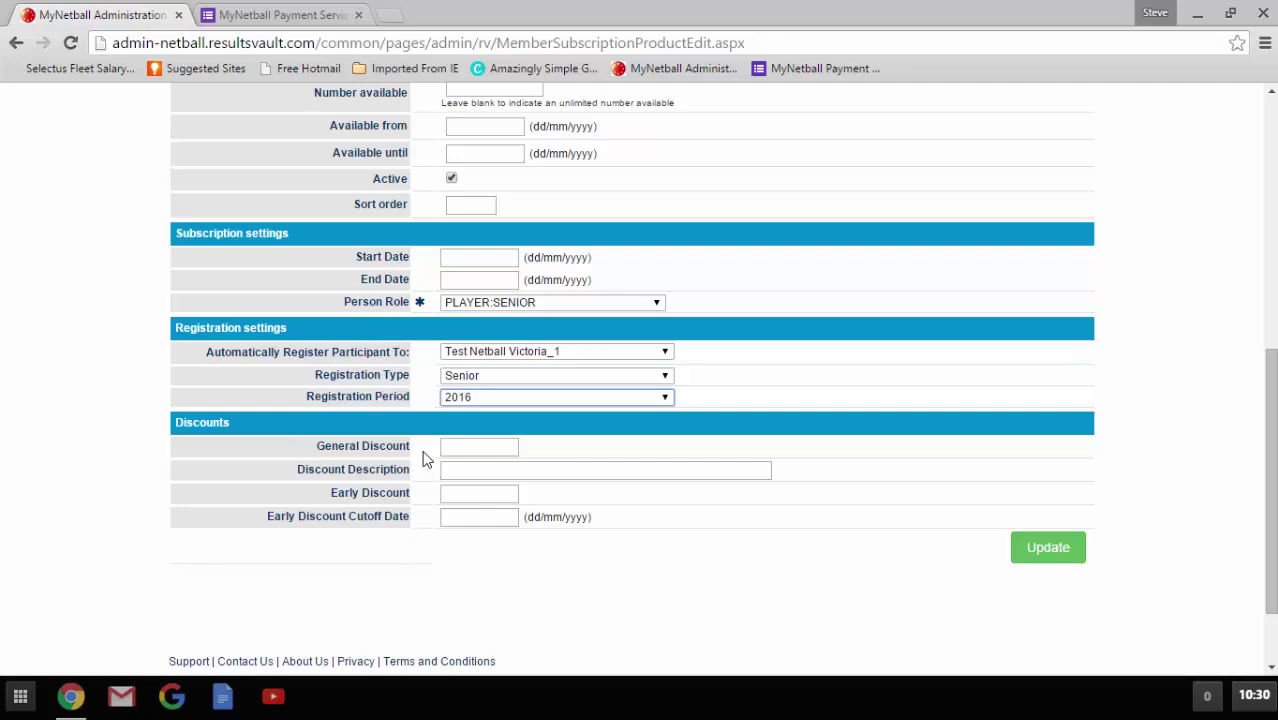
scroll(228, 403, up, 5)
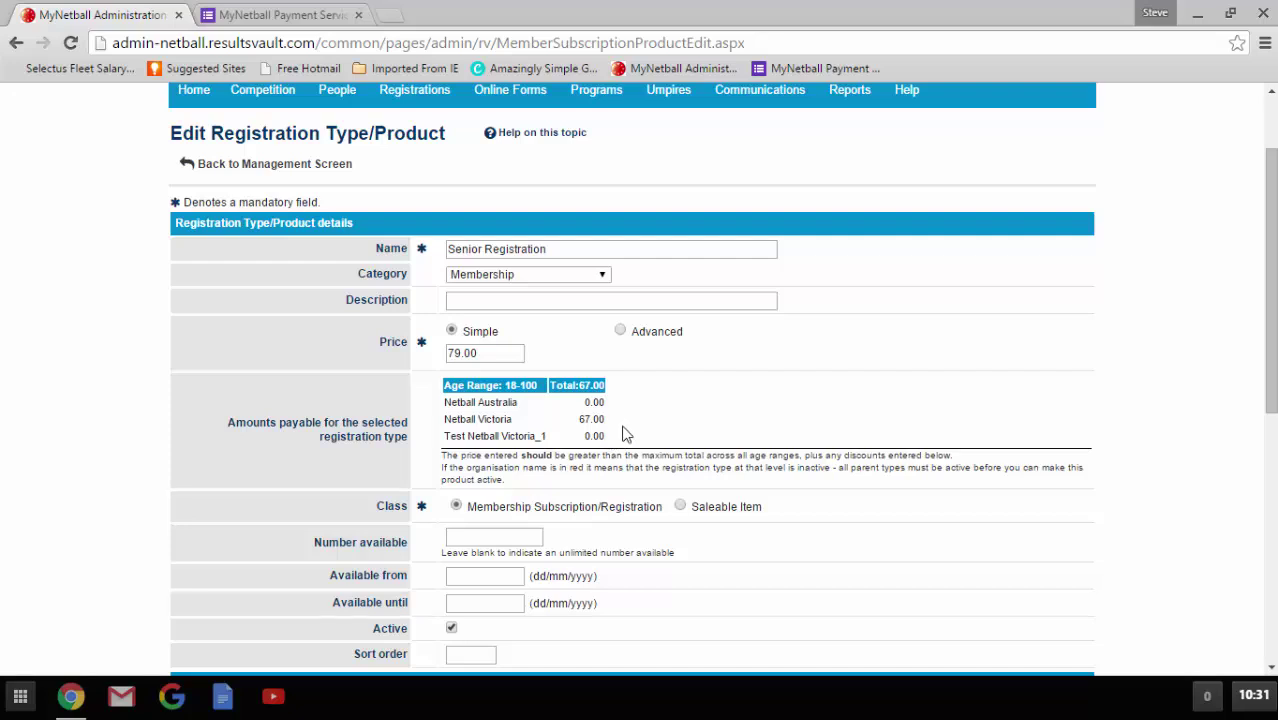
scroll(624, 433, down, 5)
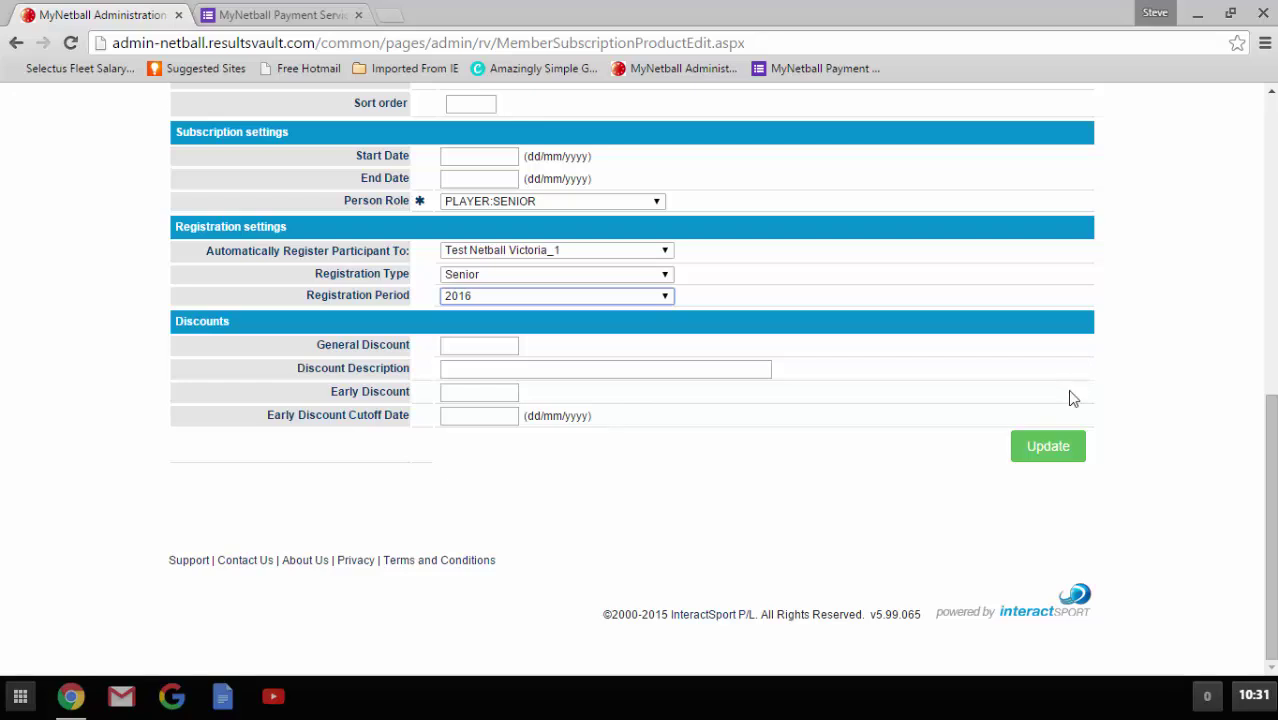
click(1062, 450)
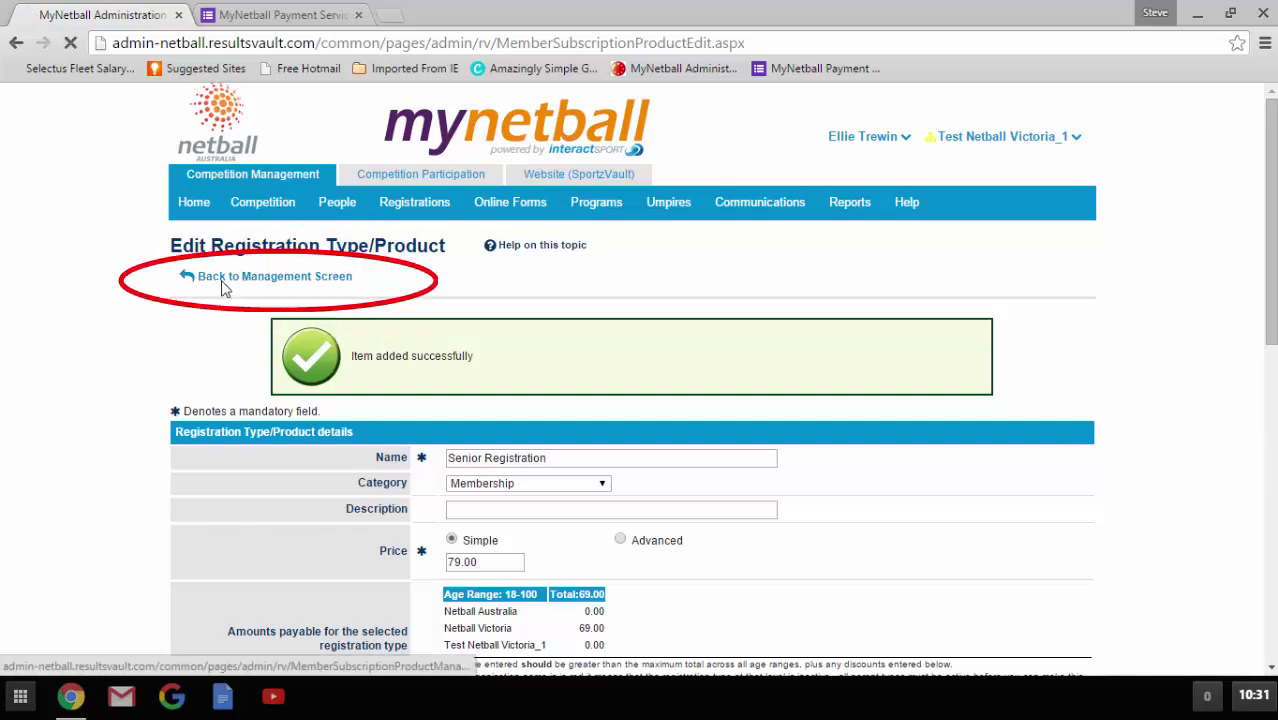
click(224, 287)
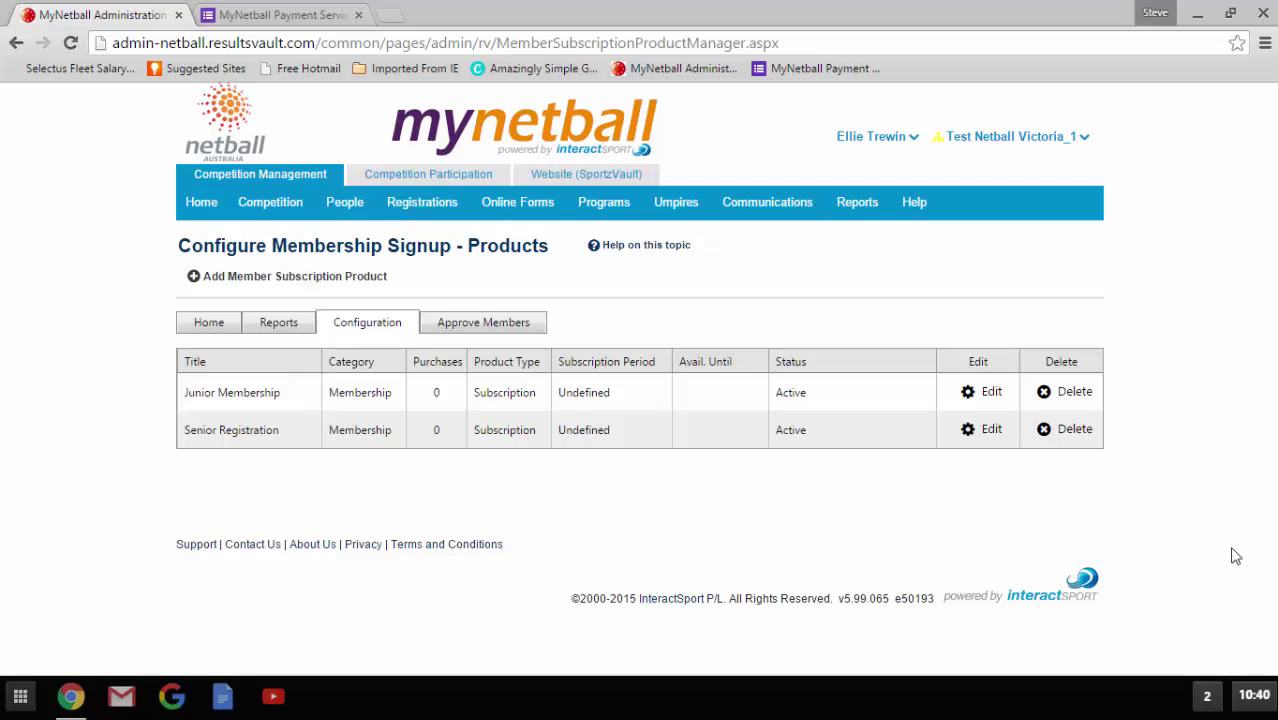
- Open the signup forms configuration and start adding a new online registration form
mouse_move(412, 204)
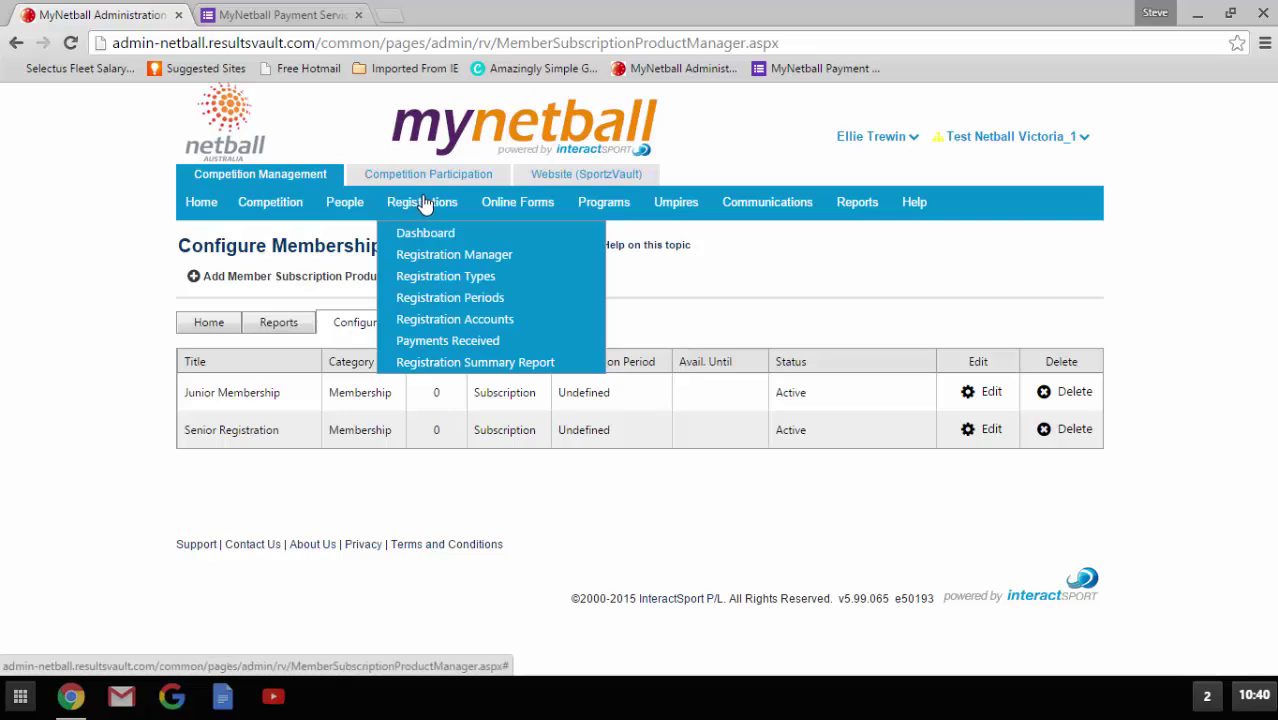
mouse_move(536, 203)
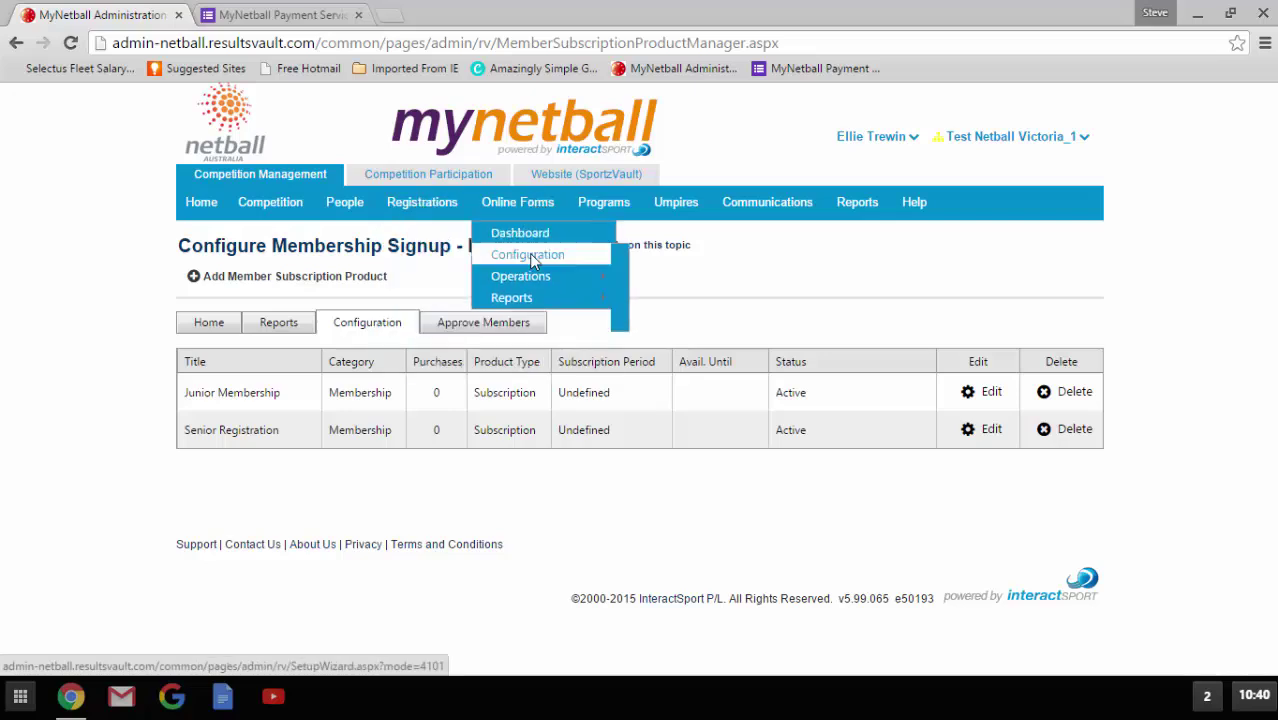
mouse_move(539, 258)
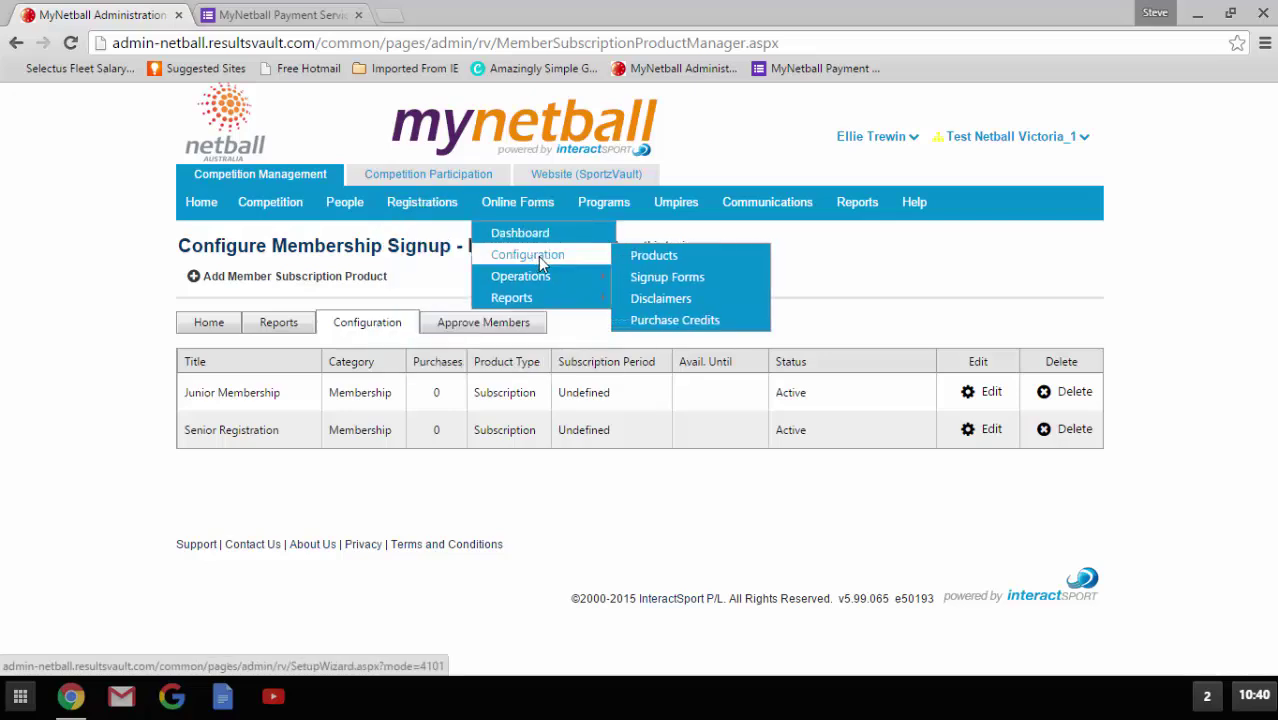
click(654, 284)
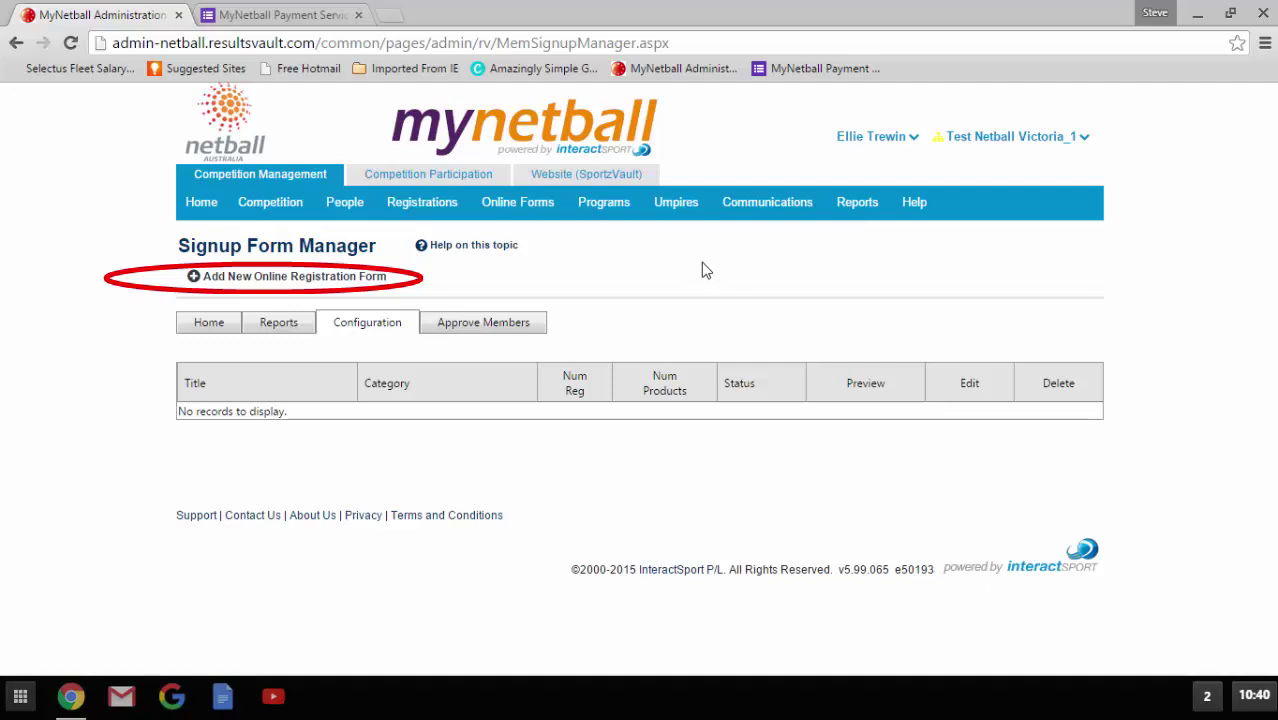
click(257, 278)
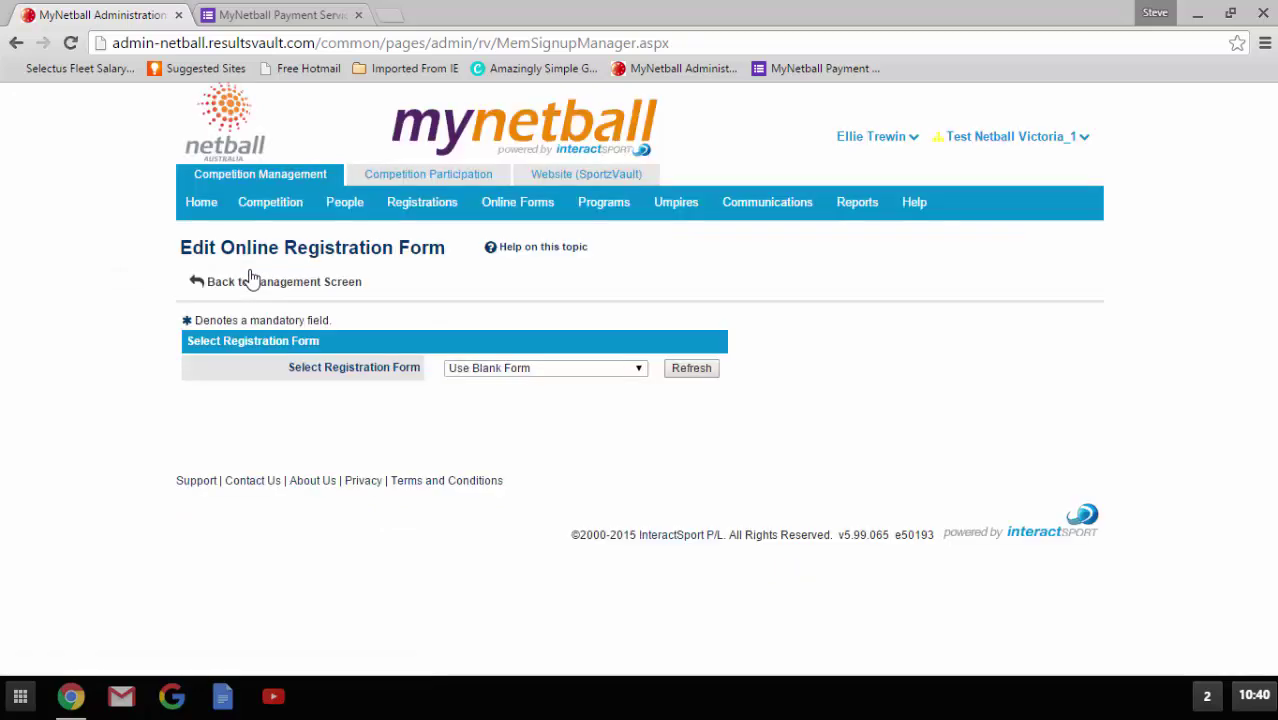
- Base the new online registration form on the NA - Membership Signup Template and load the template's settings
click(609, 370)
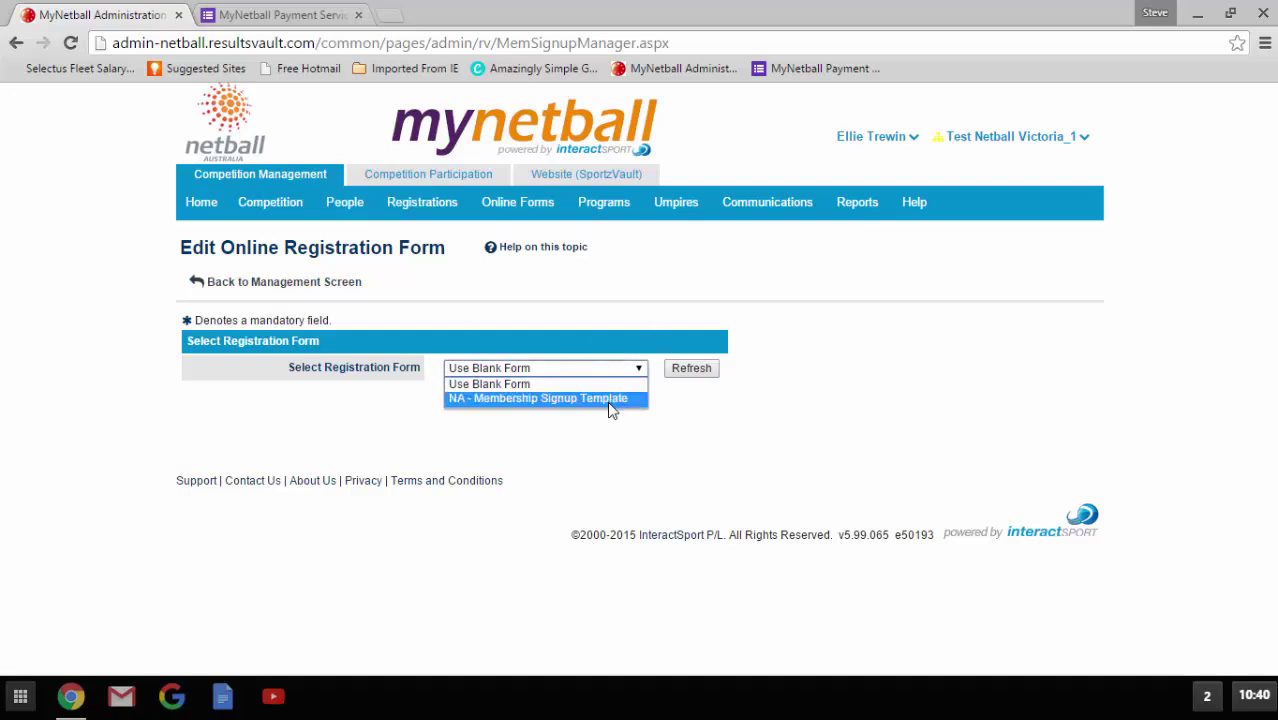
click(612, 399)
click(691, 370)
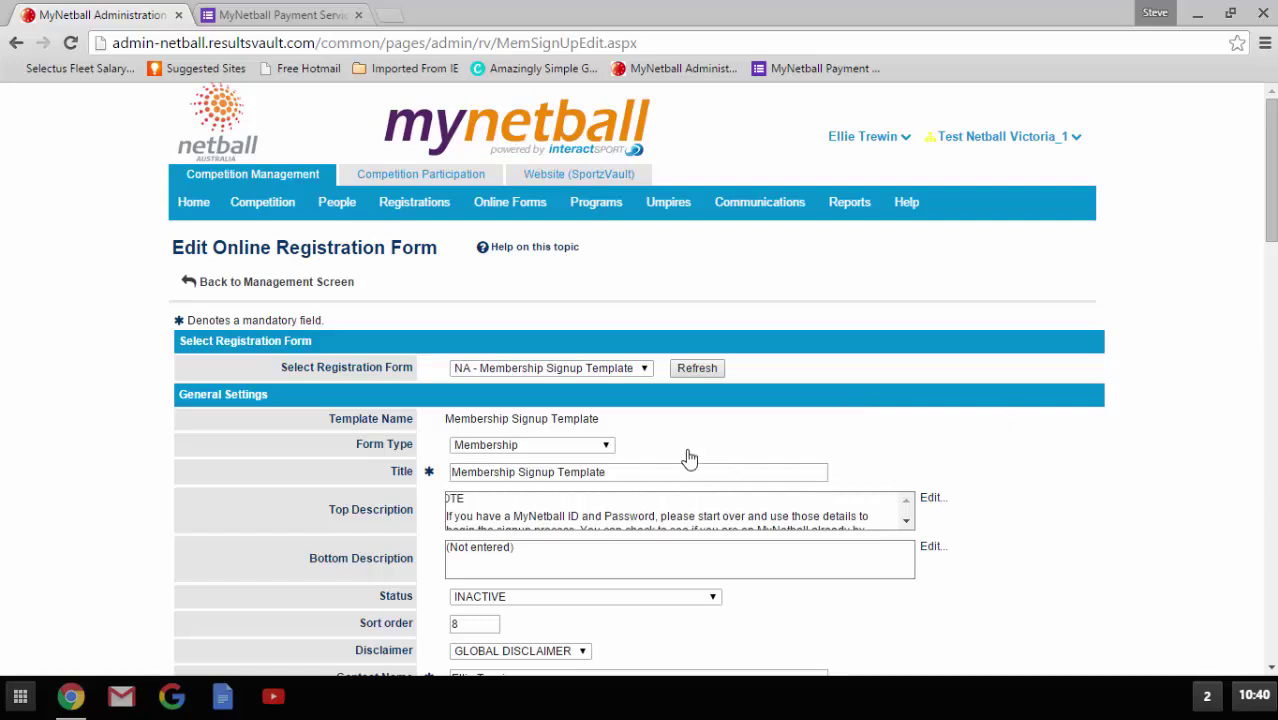
- Set the registration form's title to "2016 Registrations"
scroll(685, 457, down, 1)
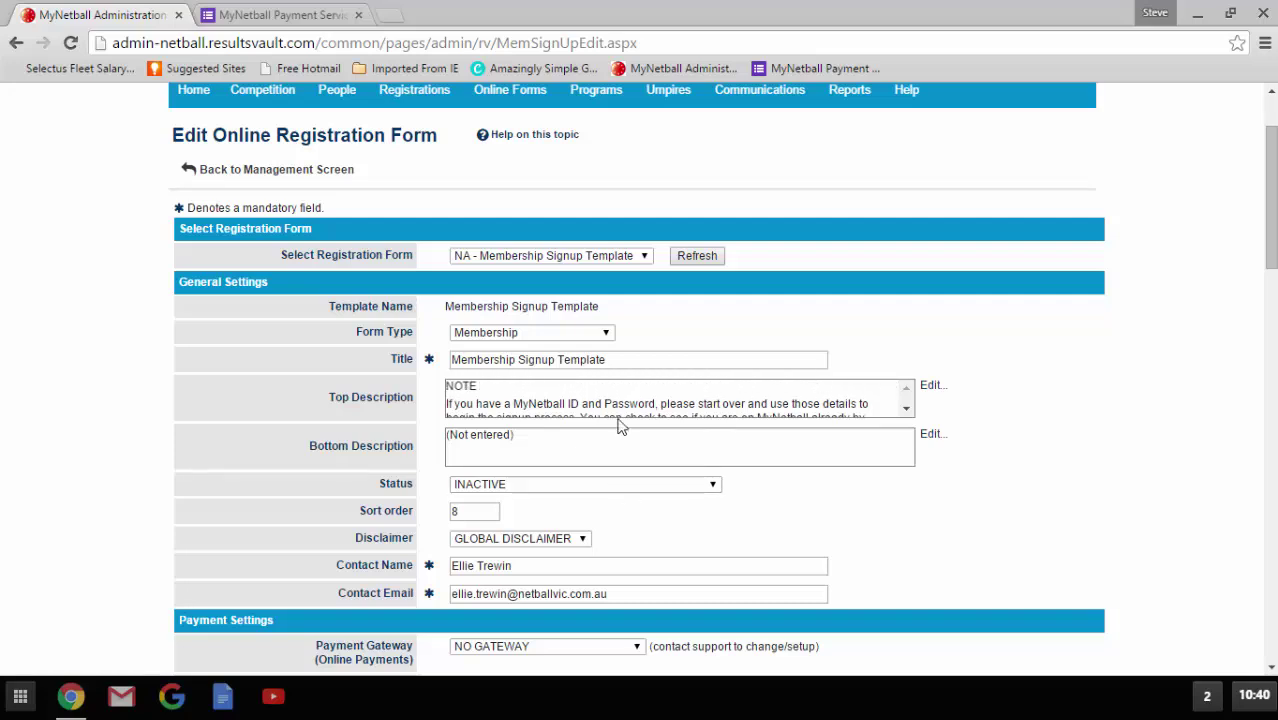
mouse_move(340, 90)
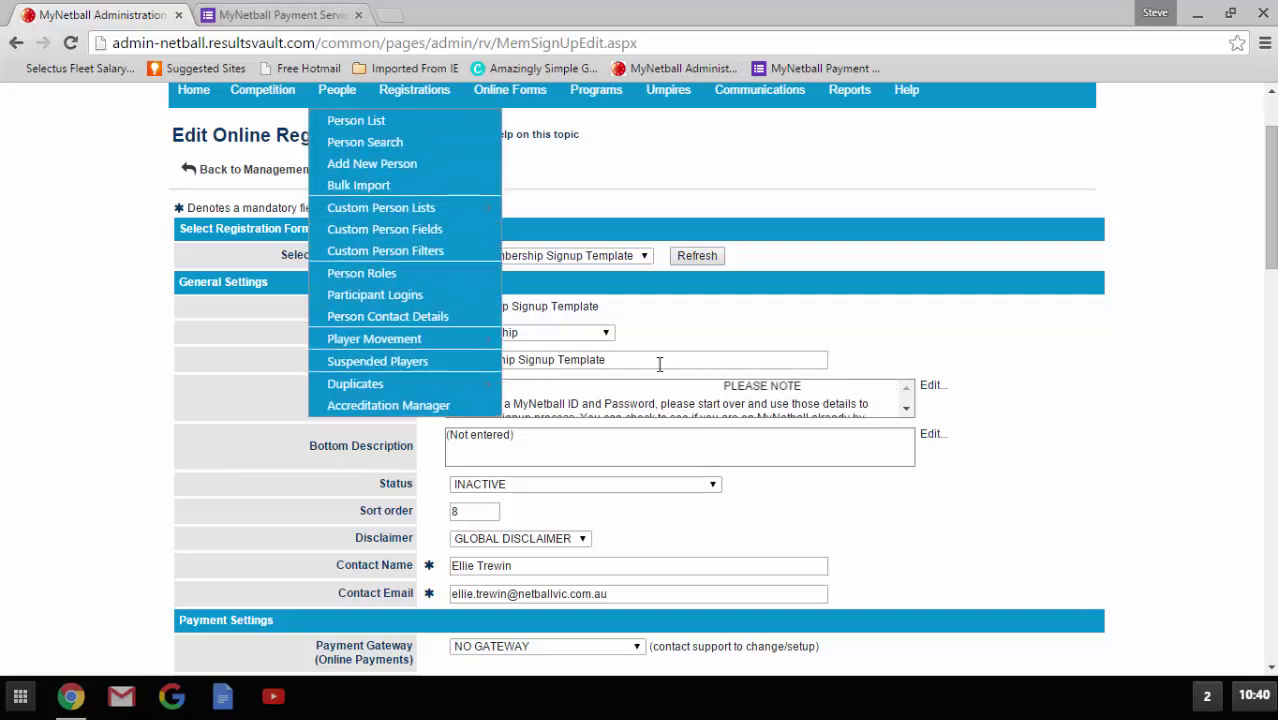
drag(642, 360, 337, 366)
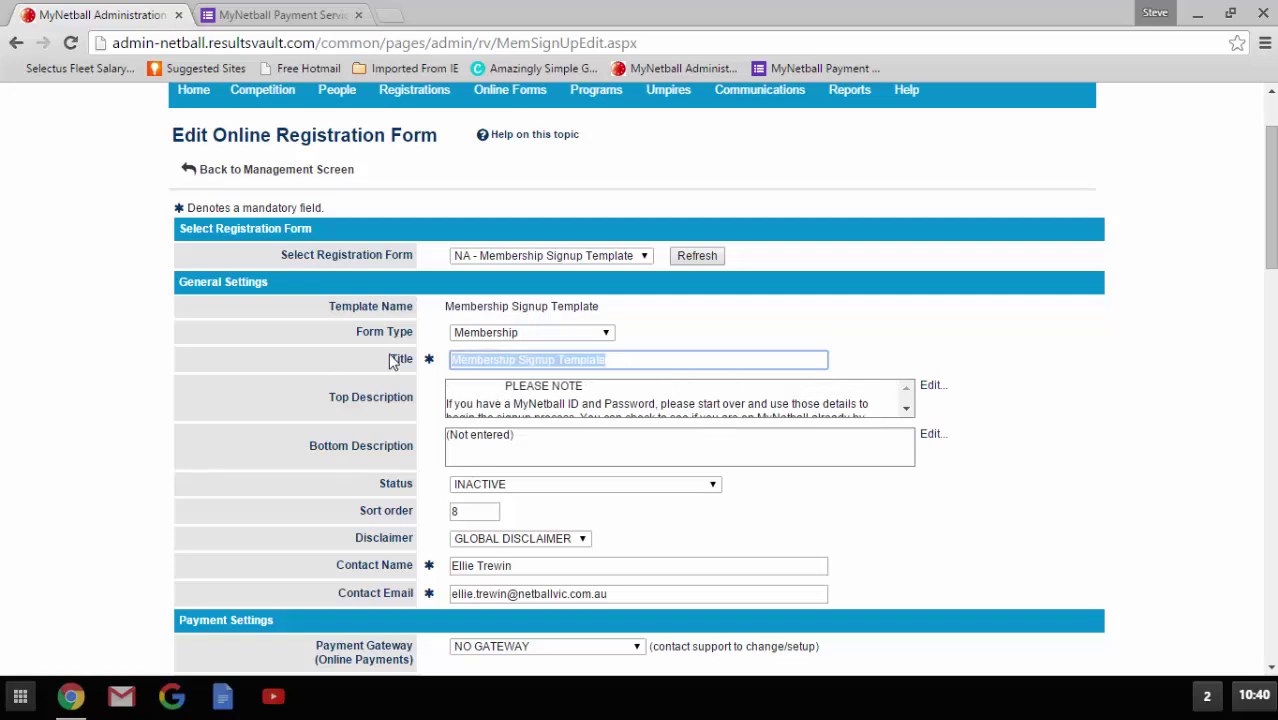
text(2016 )
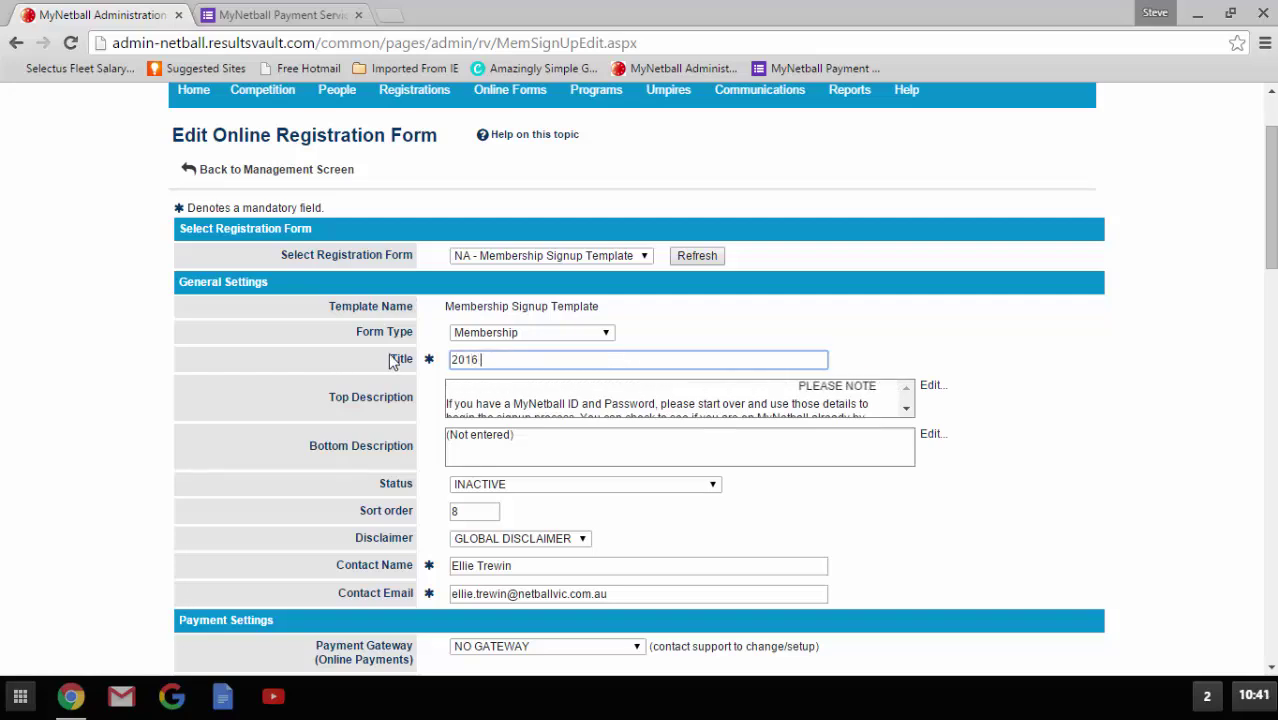
text(Regis)
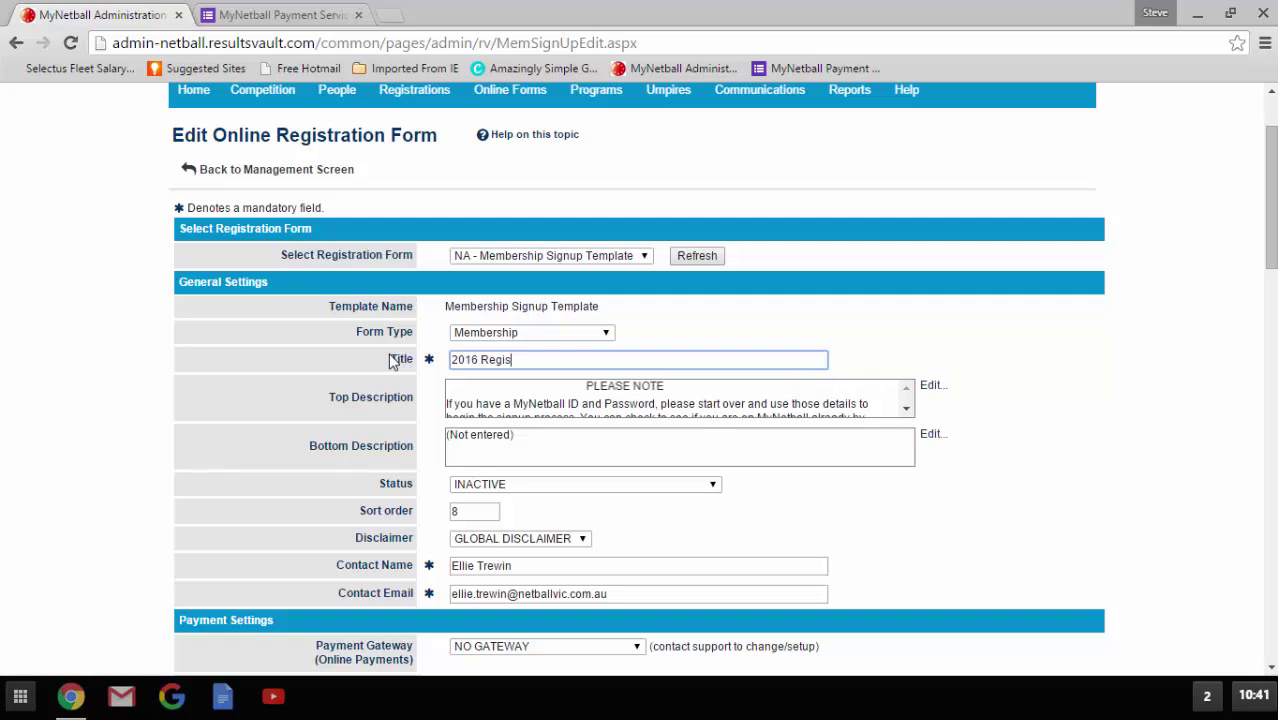
text(trations)
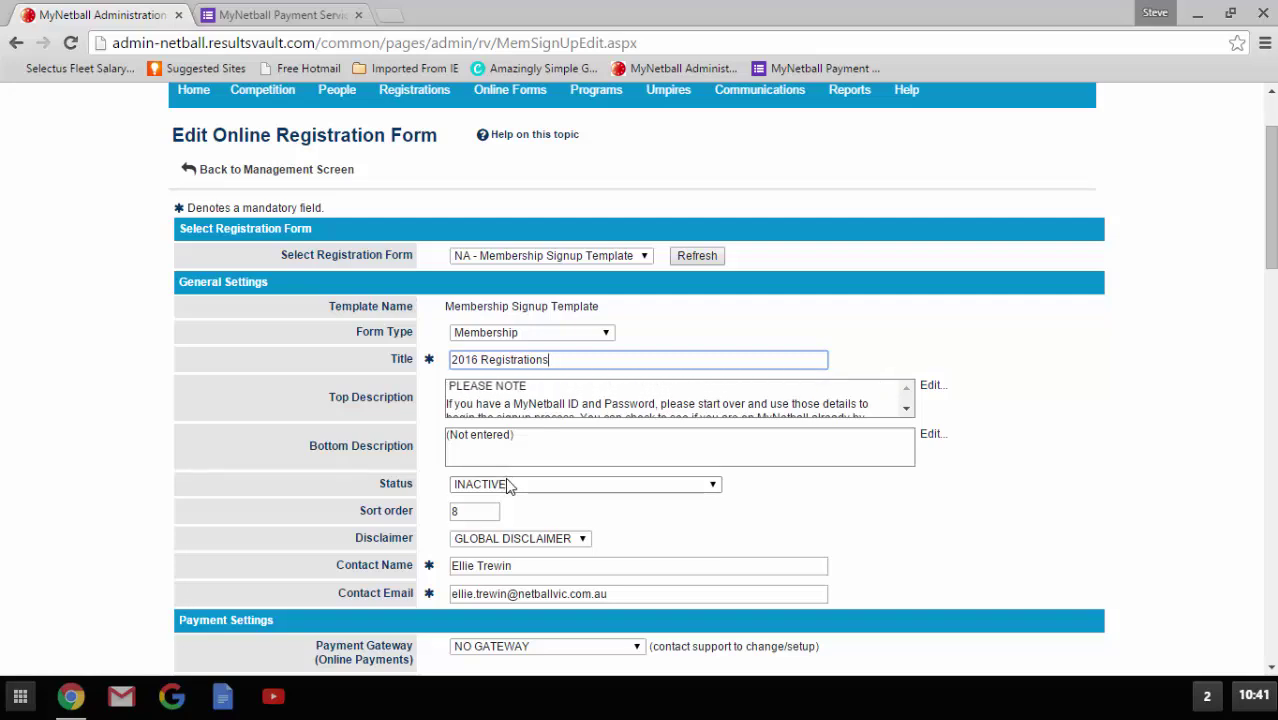
- Check the available status and payment gateway options, keeping INACTIVE and NO GATEWAY selected
click(509, 485)
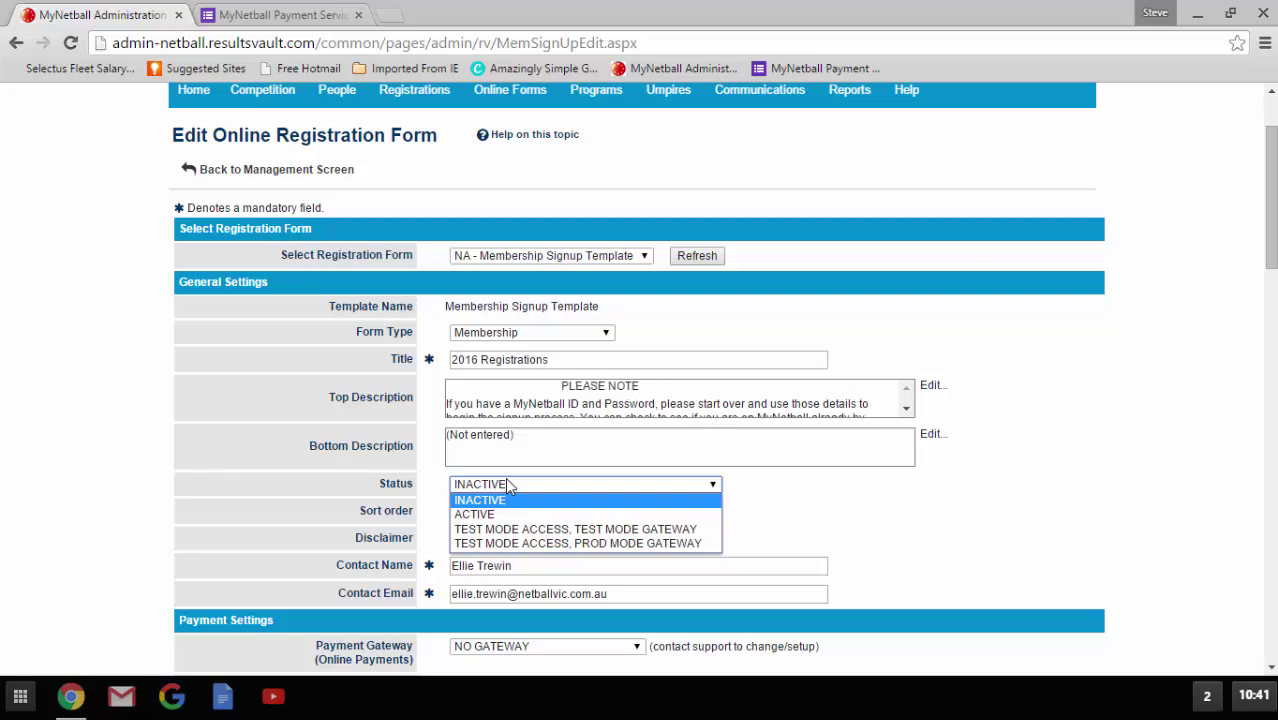
click(507, 482)
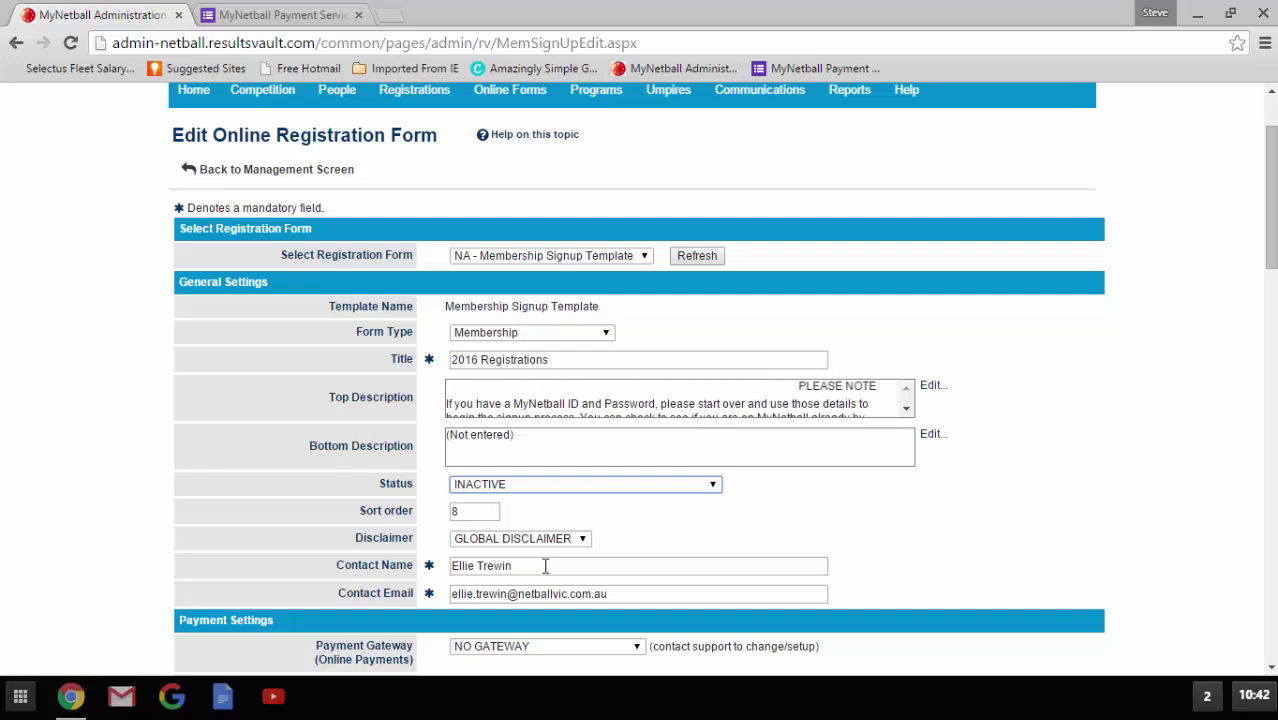
scroll(540, 565, down, 2)
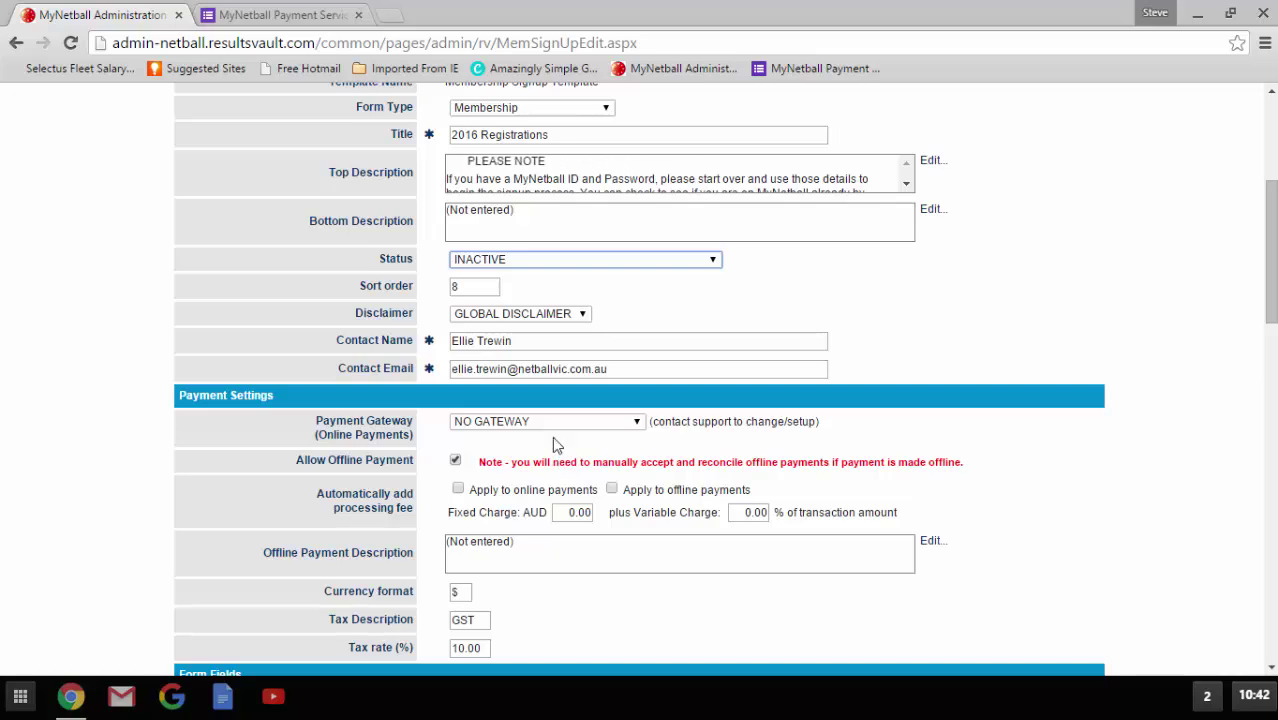
scroll(522, 425, down, 1)
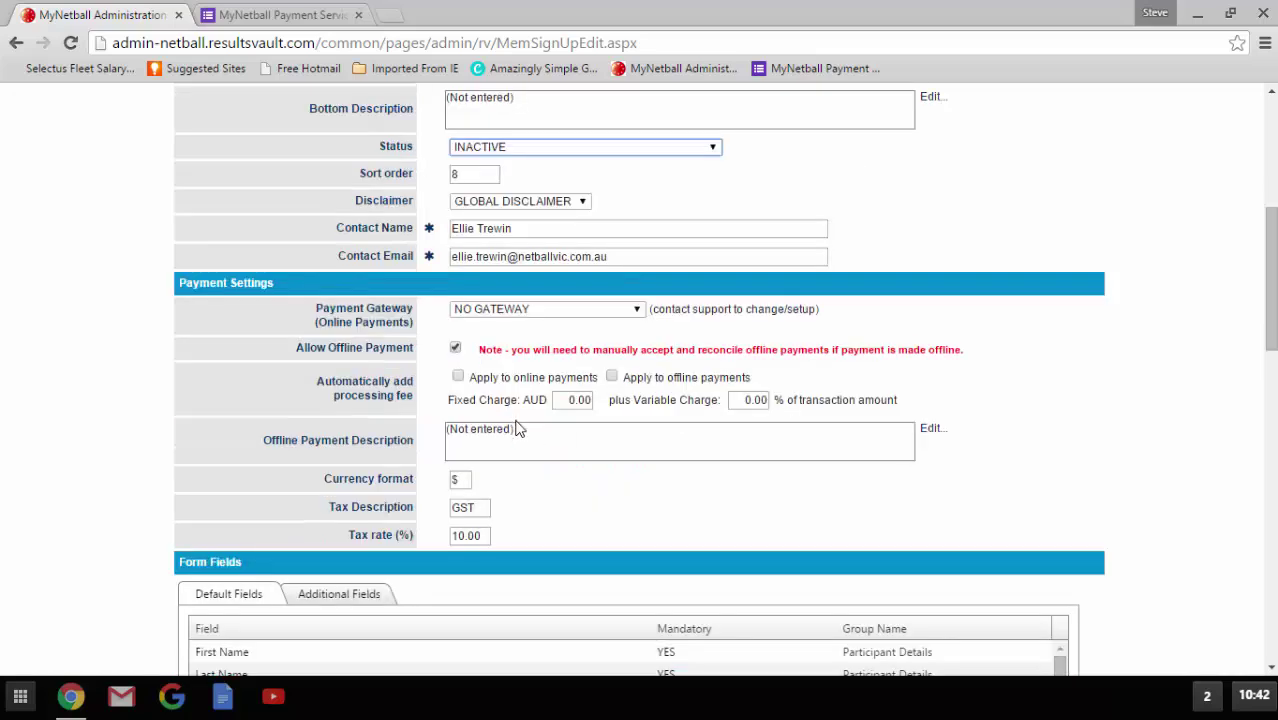
click(577, 318)
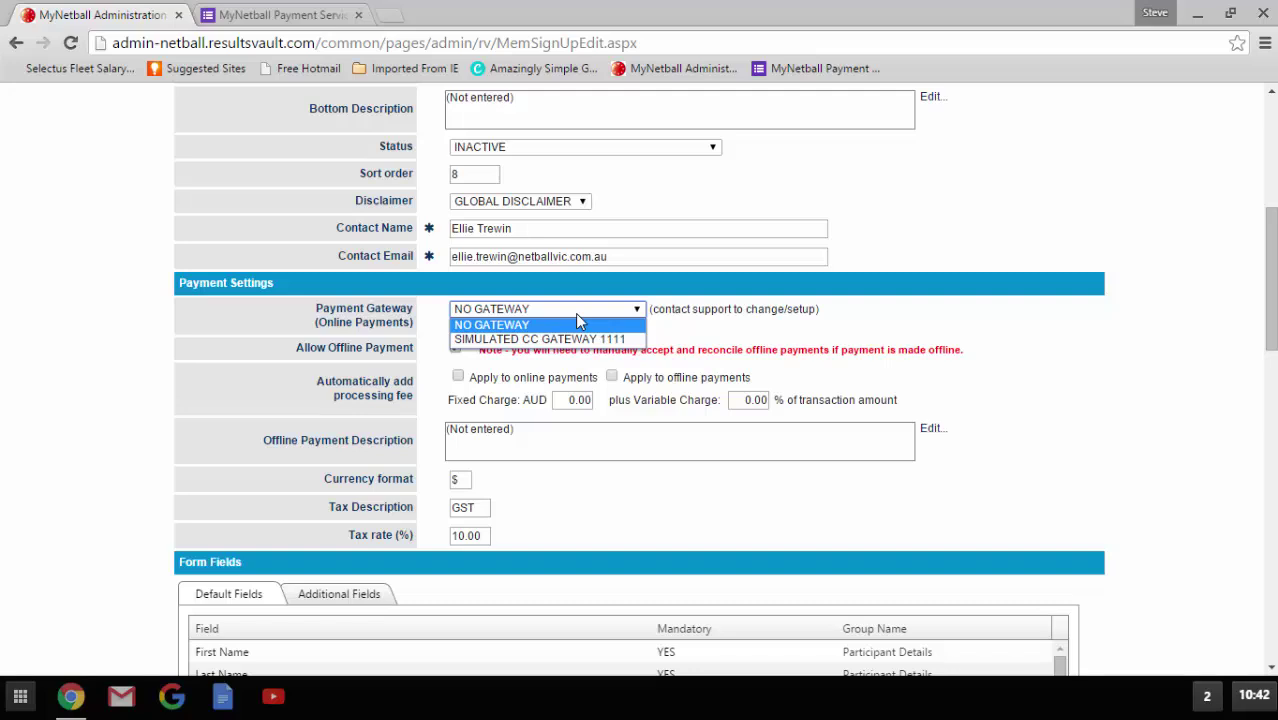
click(577, 316)
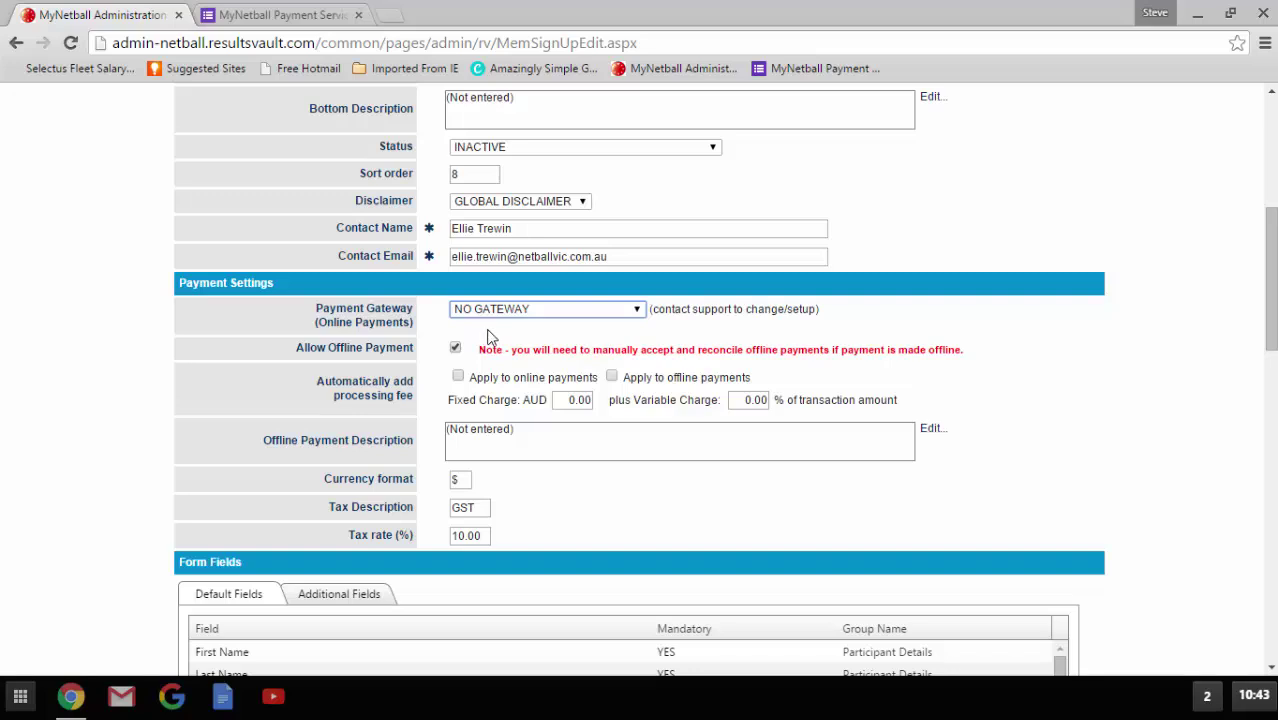
- Automatically add a processing fee to online payments with a variable charge of 1.78% of the transaction amount
scroll(490, 338, down, 1)
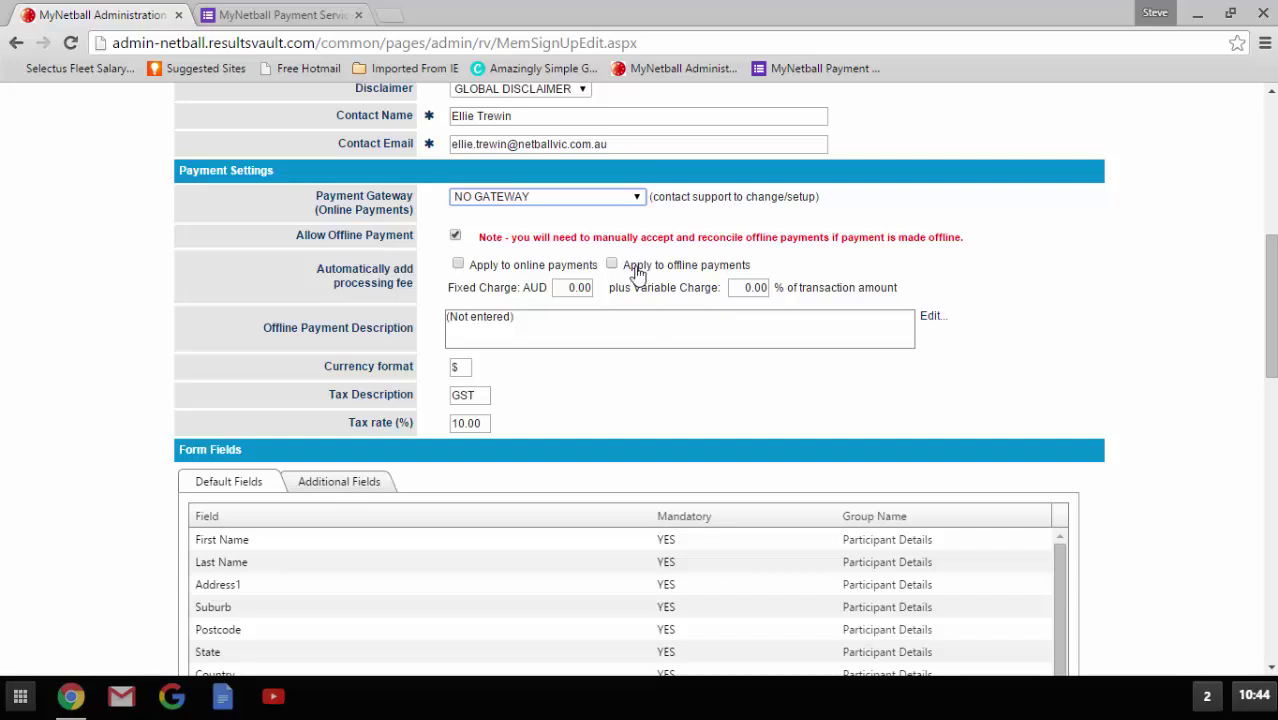
click(458, 264)
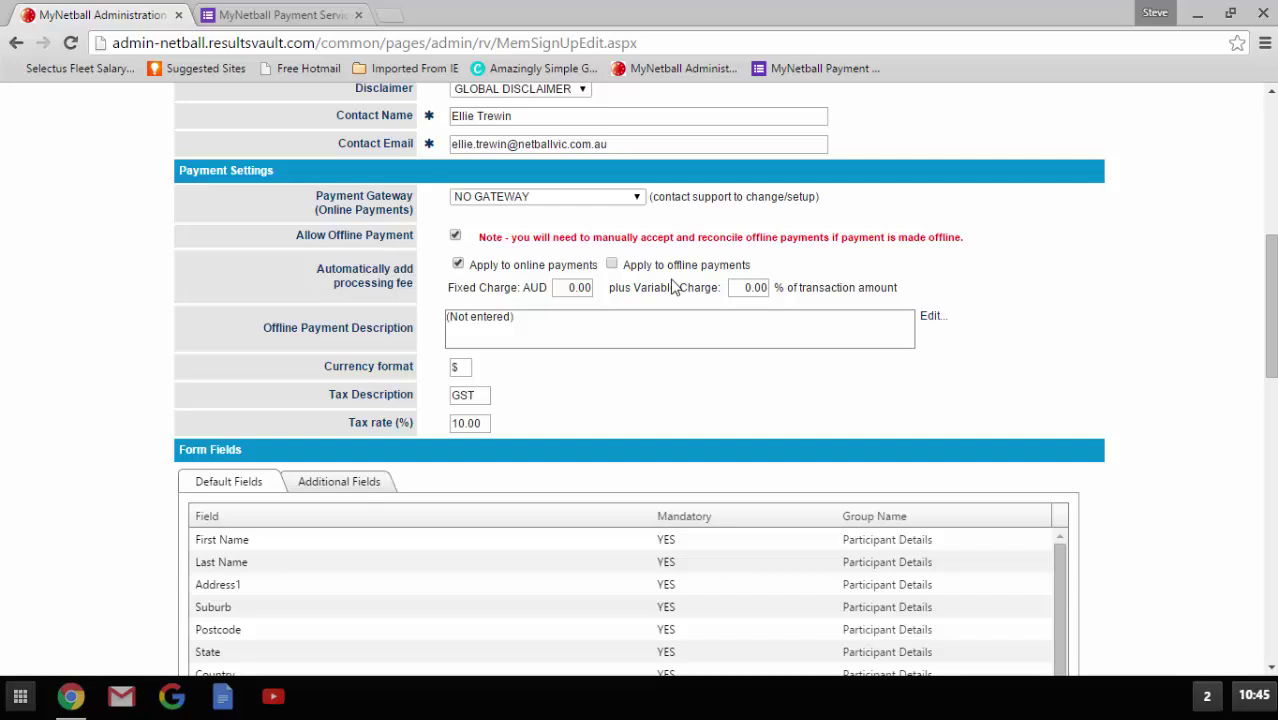
click(755, 287)
text(1.78)
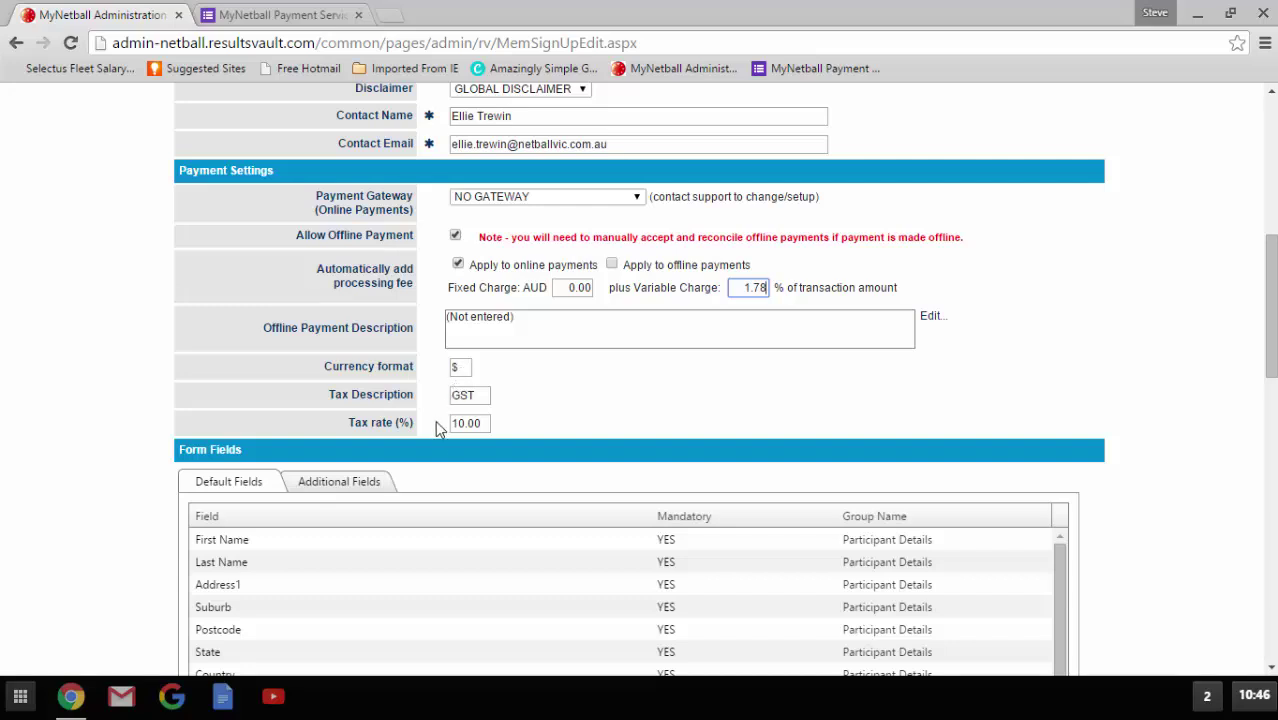
- Review the default form fields and include Maiden Name in the form's additional fields
scroll(446, 432, down, 5)
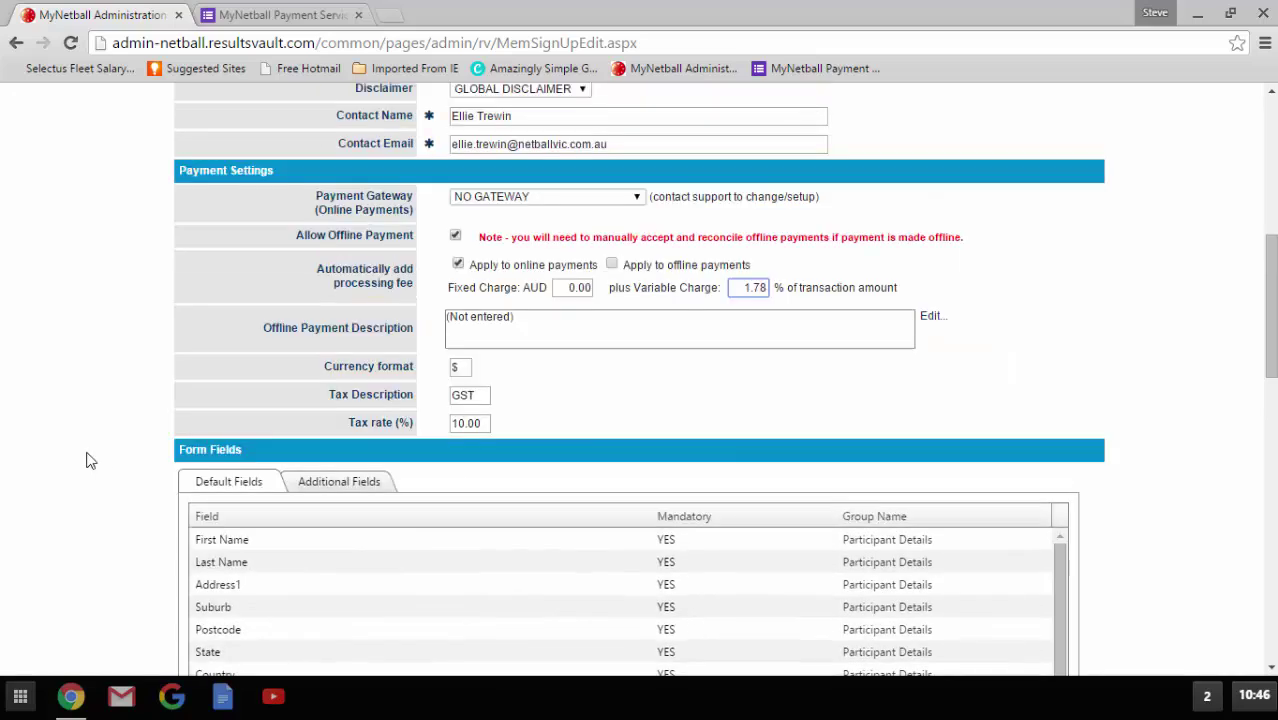
scroll(100, 470, down, 2)
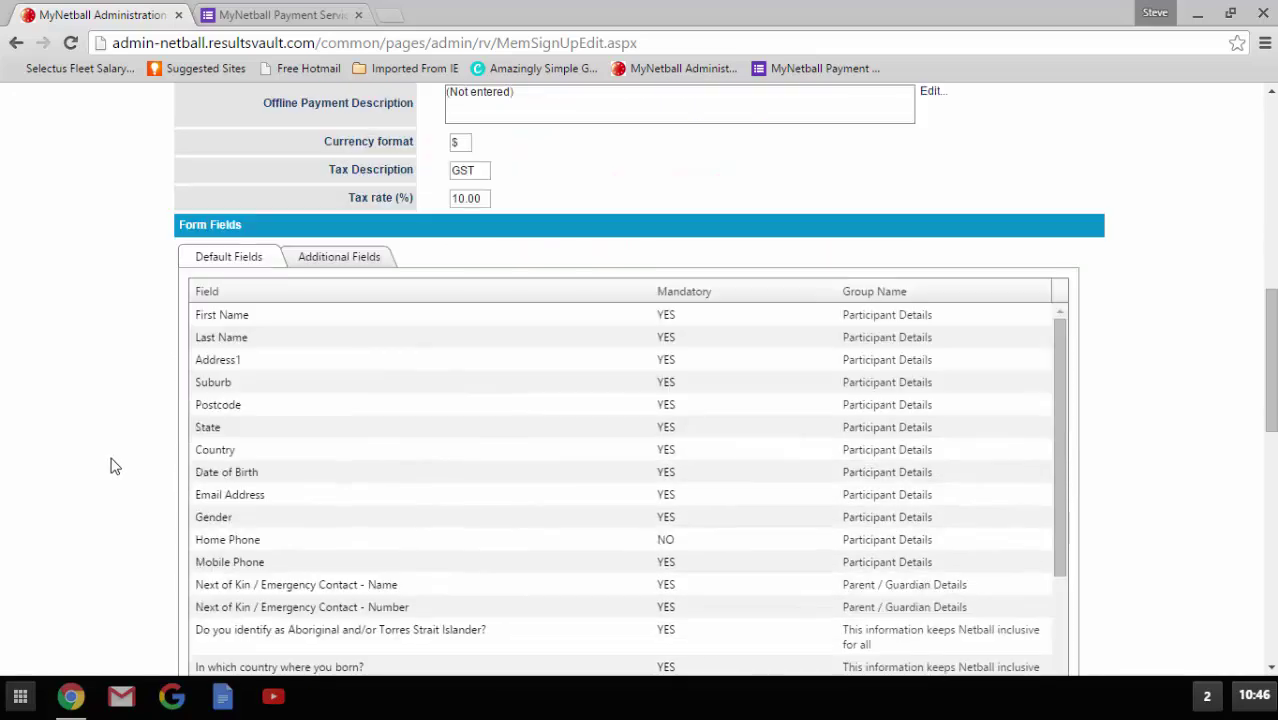
scroll(110, 460, down, 1)
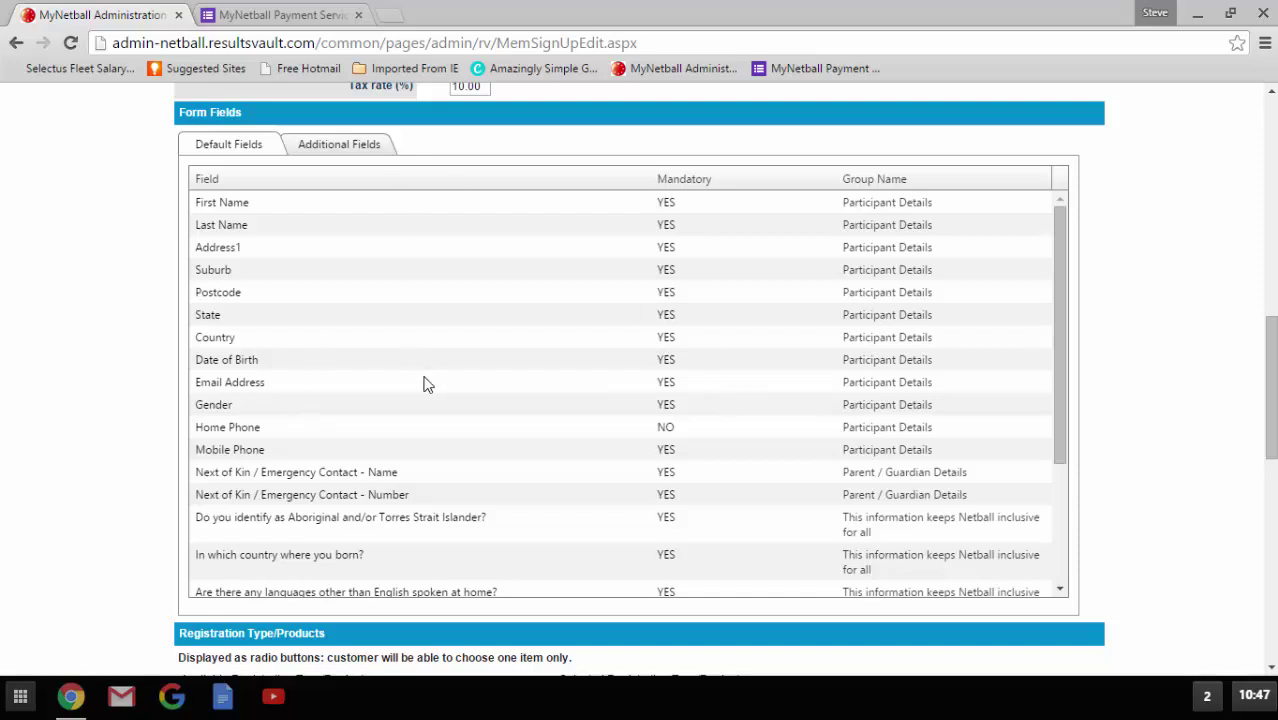
scroll(430, 386, down, 3)
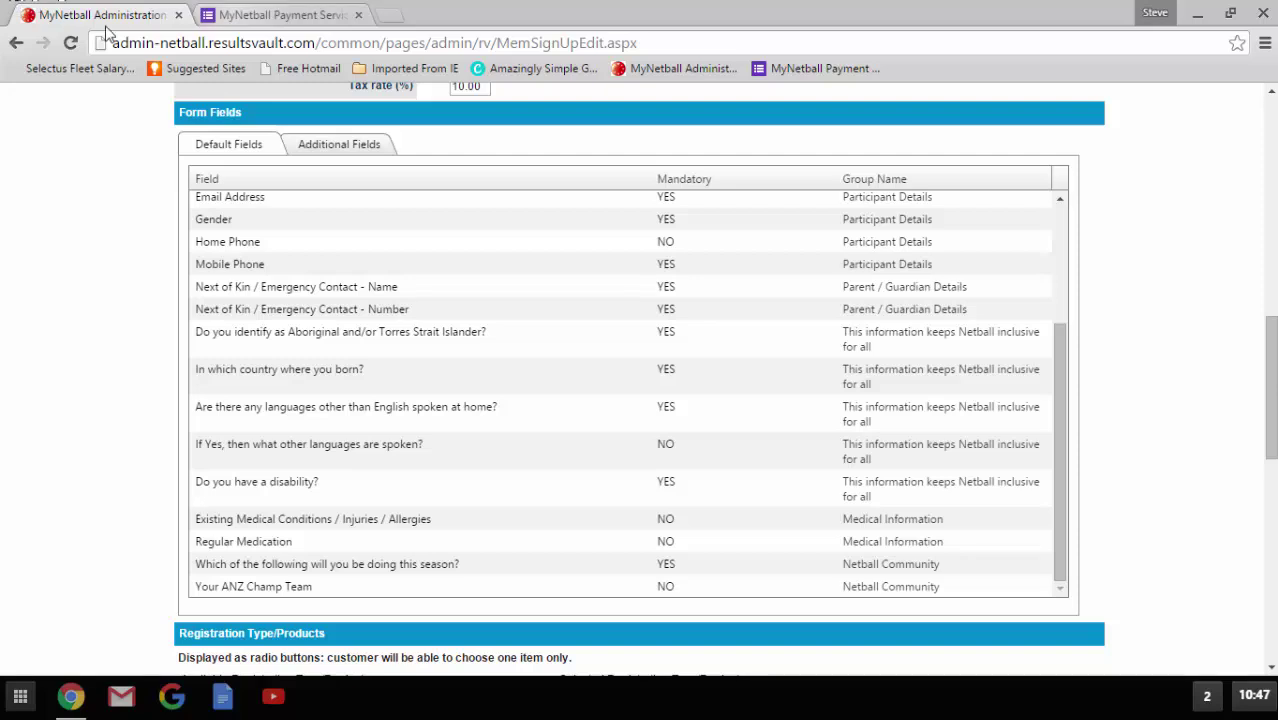
click(326, 155)
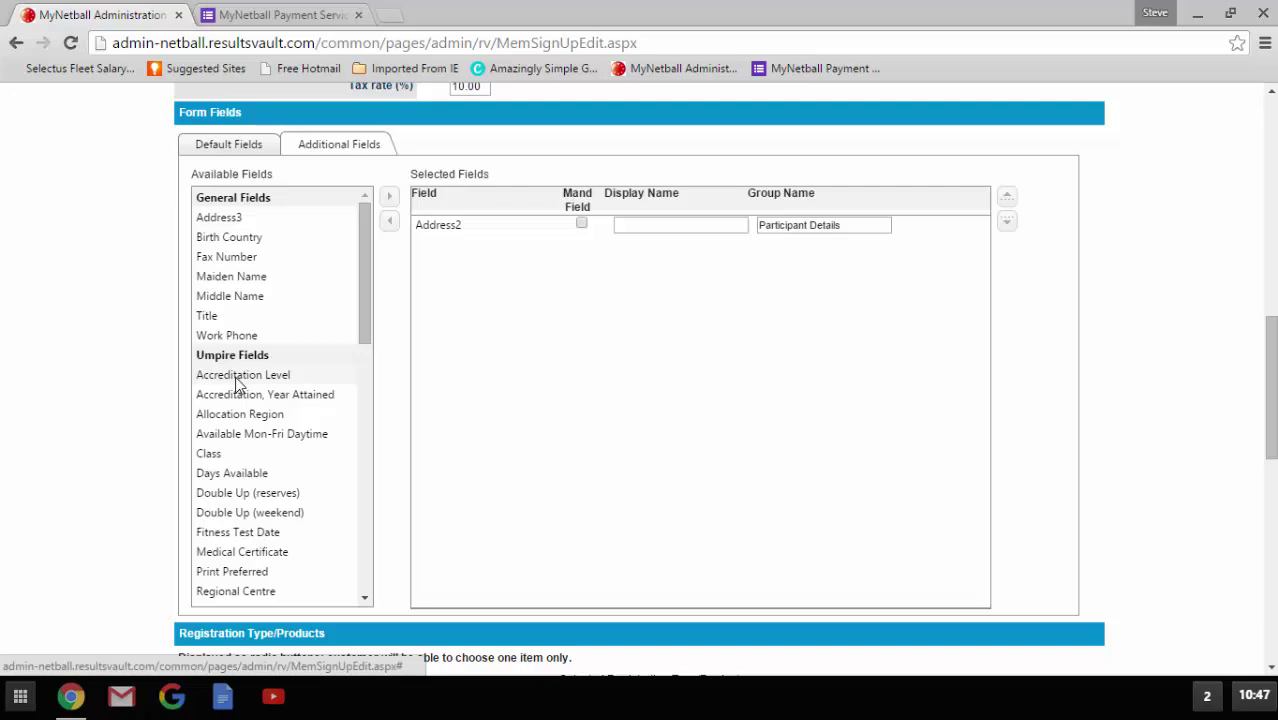
double_click(231, 279)
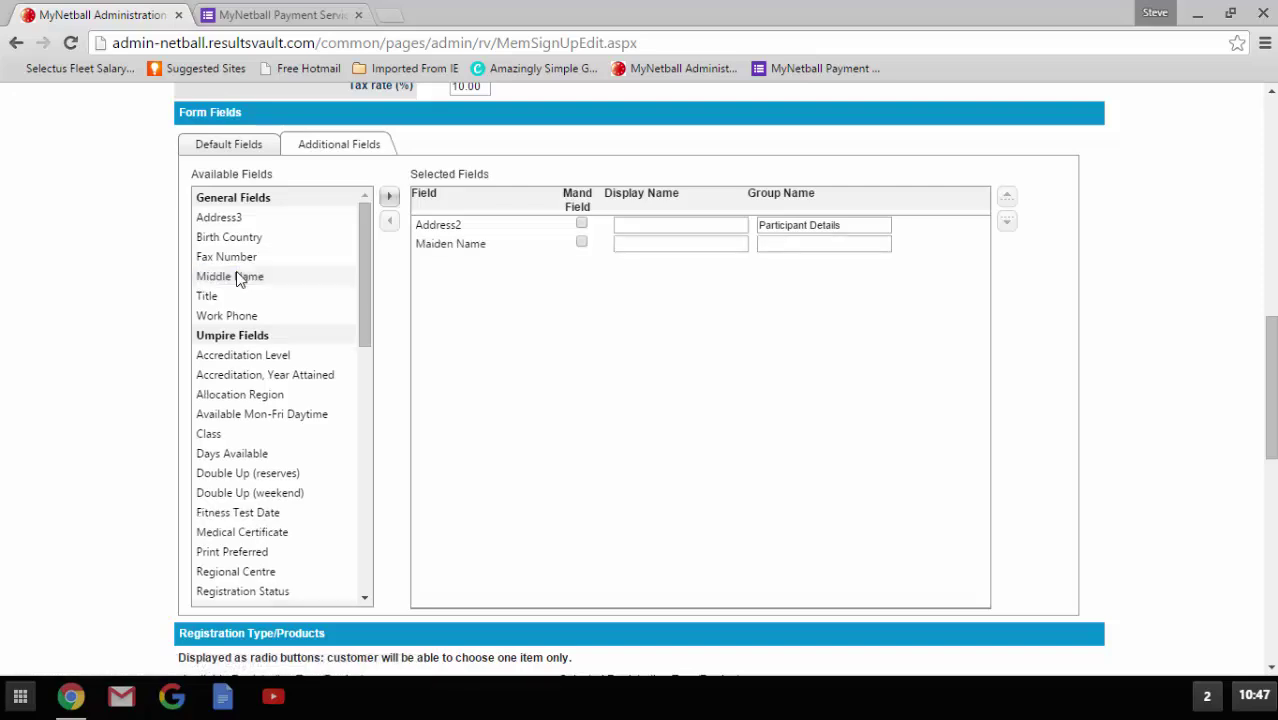
click(257, 280)
- Add Junior Membership and Senior Registration to the products from which customers can choose one item only
scroll(110, 290, down, 1)
scroll(110, 290, down, 3)
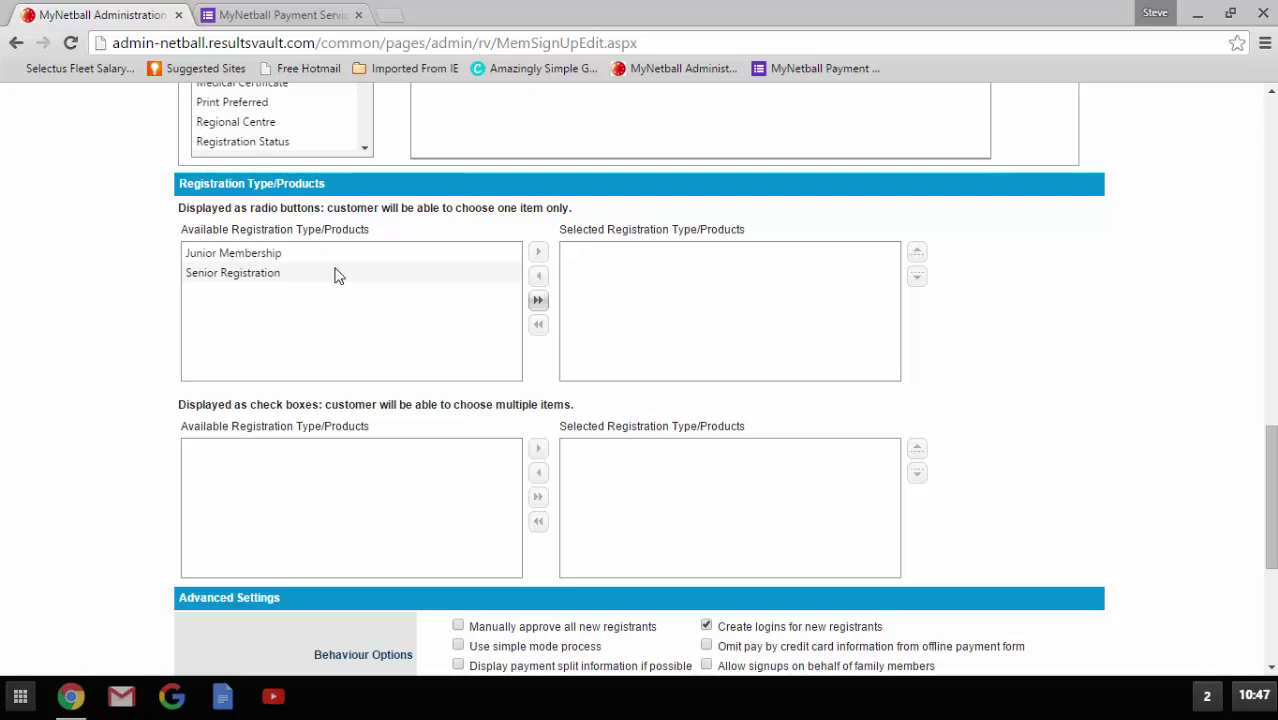
double_click(274, 253)
double_click(264, 262)
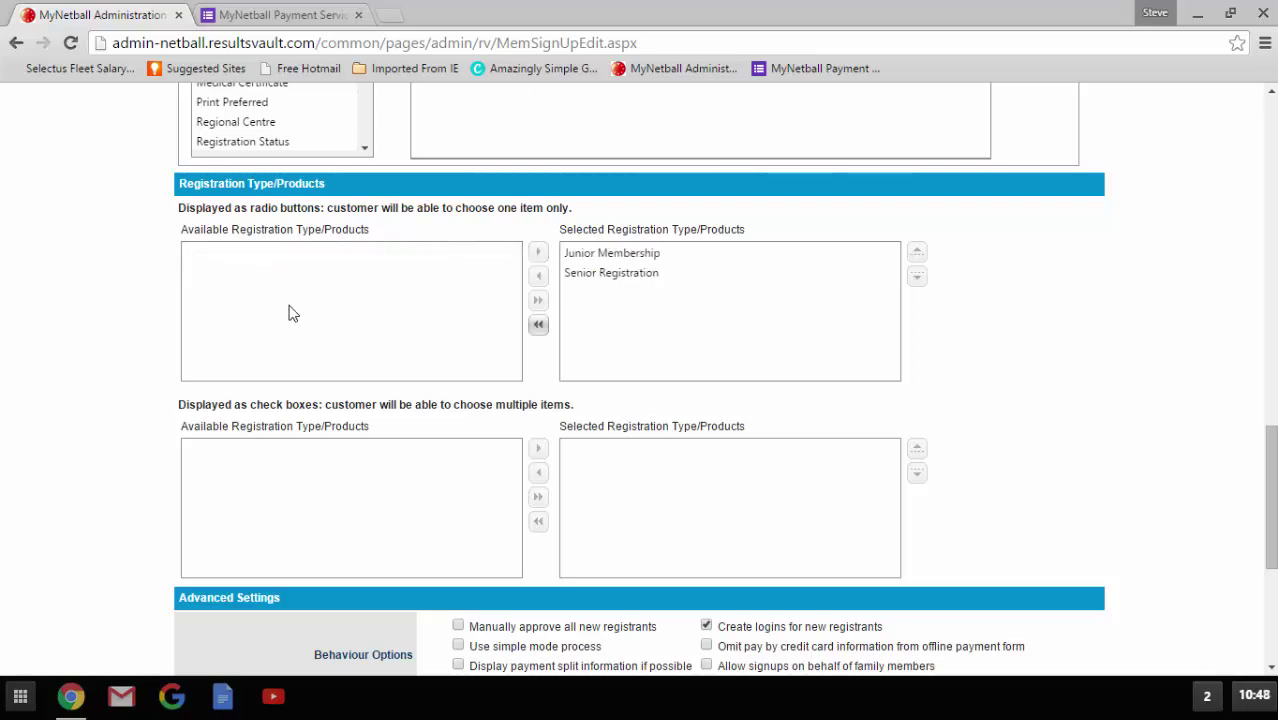
- Review the behaviour and syndication options in the advanced settings and save the new registration form
scroll(404, 371, down, 2)
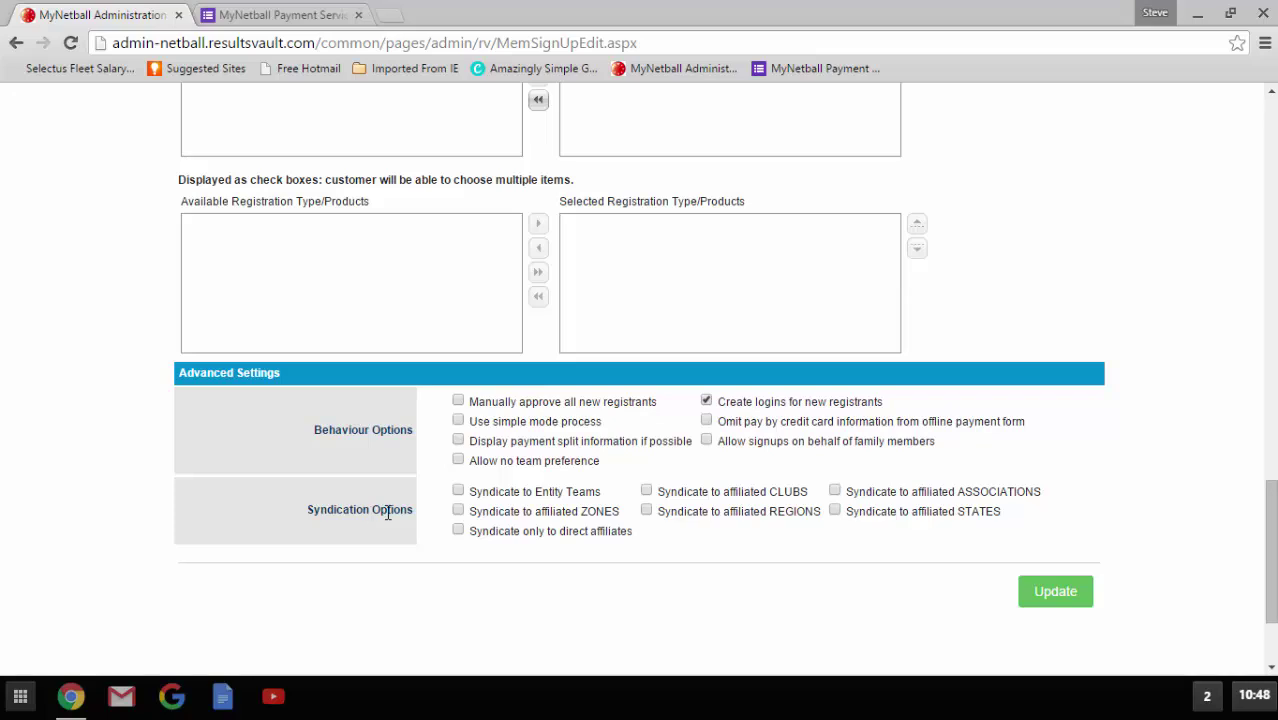
scroll(388, 513, down, 1)
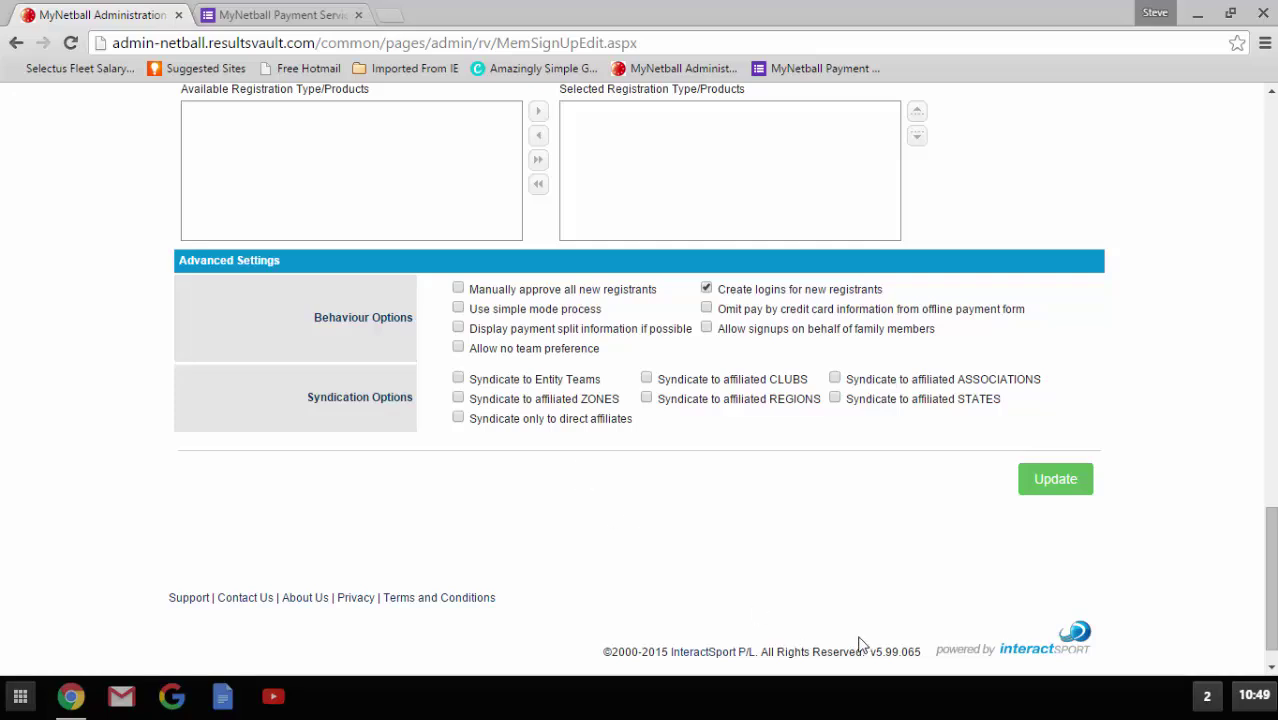
scroll(838, 620, up, 2)
scroll(835, 618, down, 2)
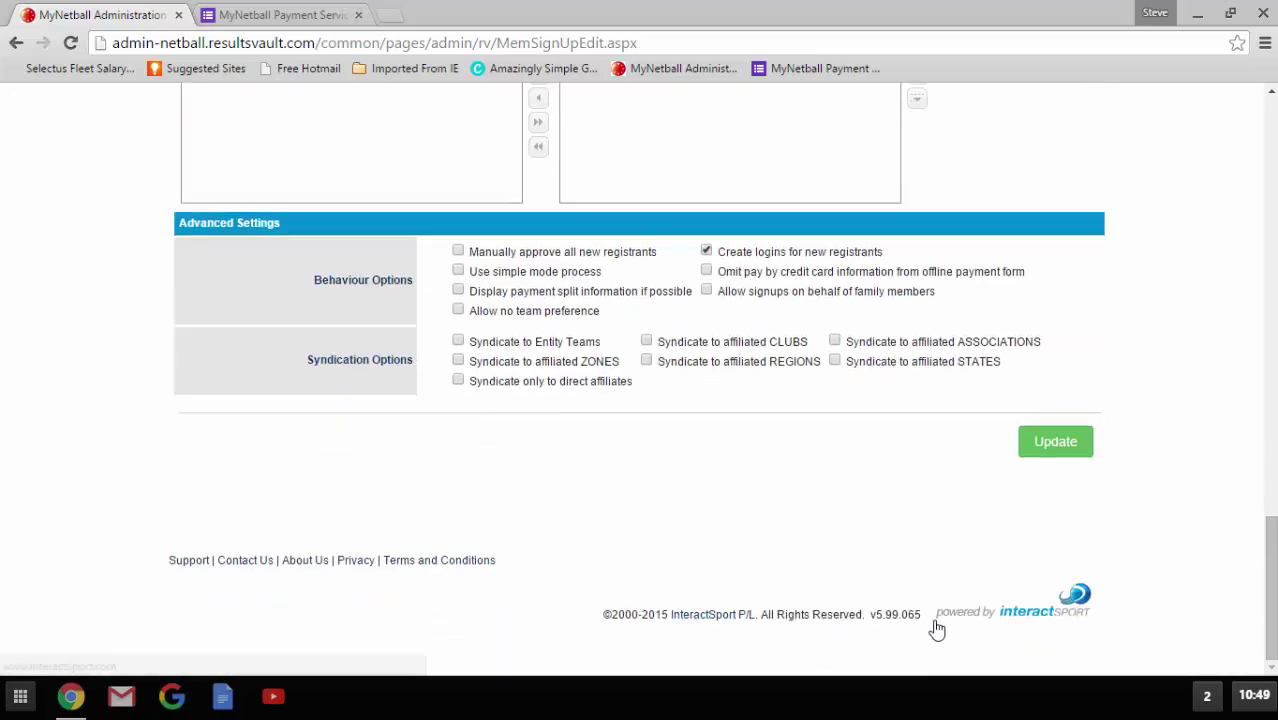
scroll(1107, 365, up, 12)
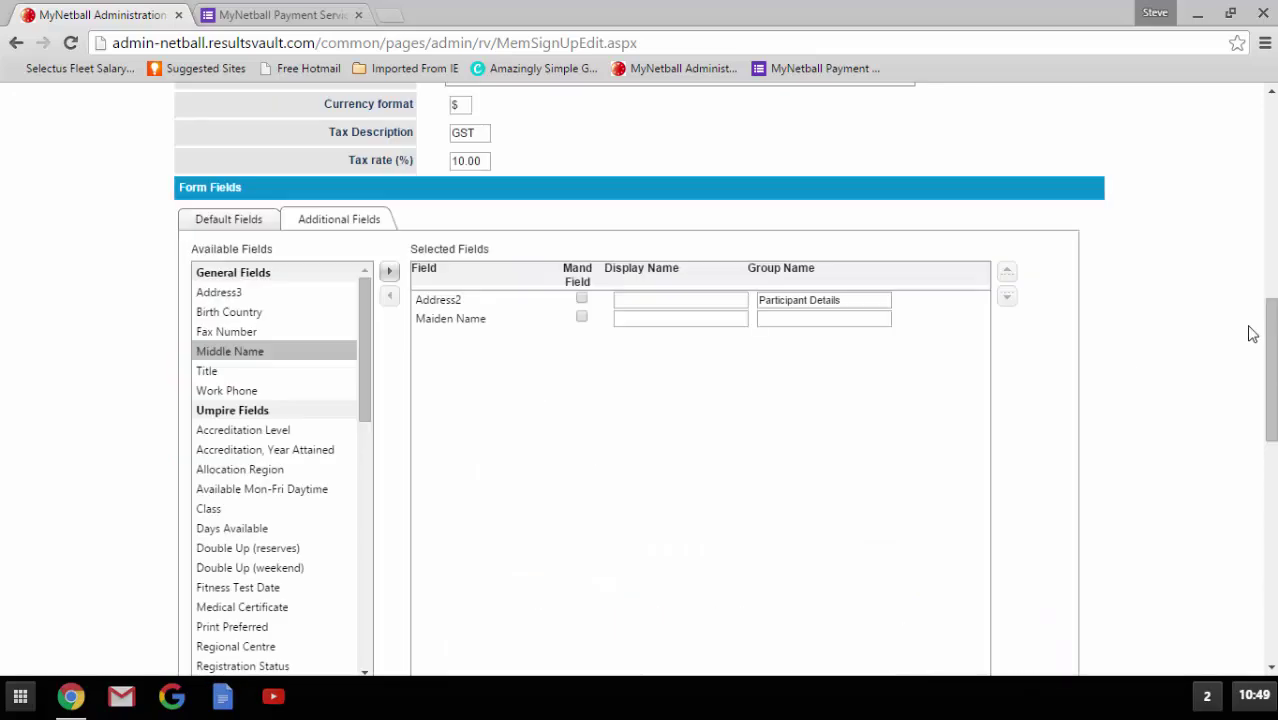
scroll(1240, 340, down, 12)
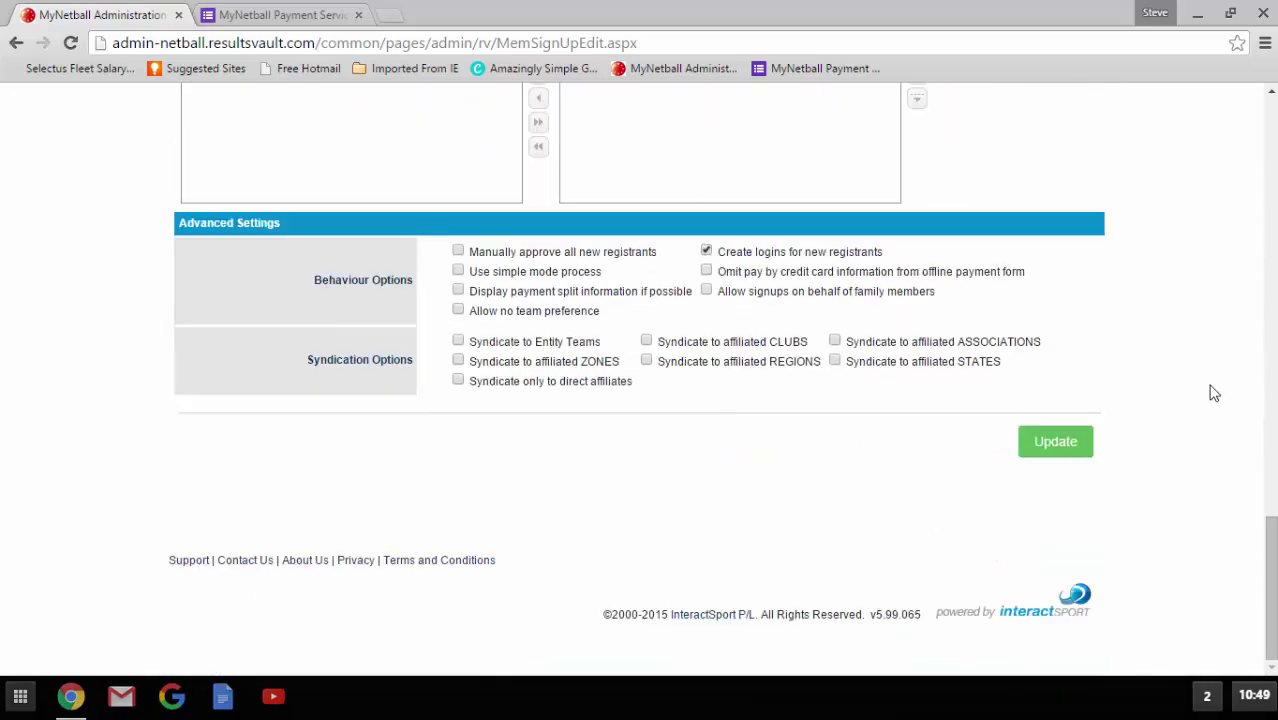
click(1078, 446)
click(679, 190)
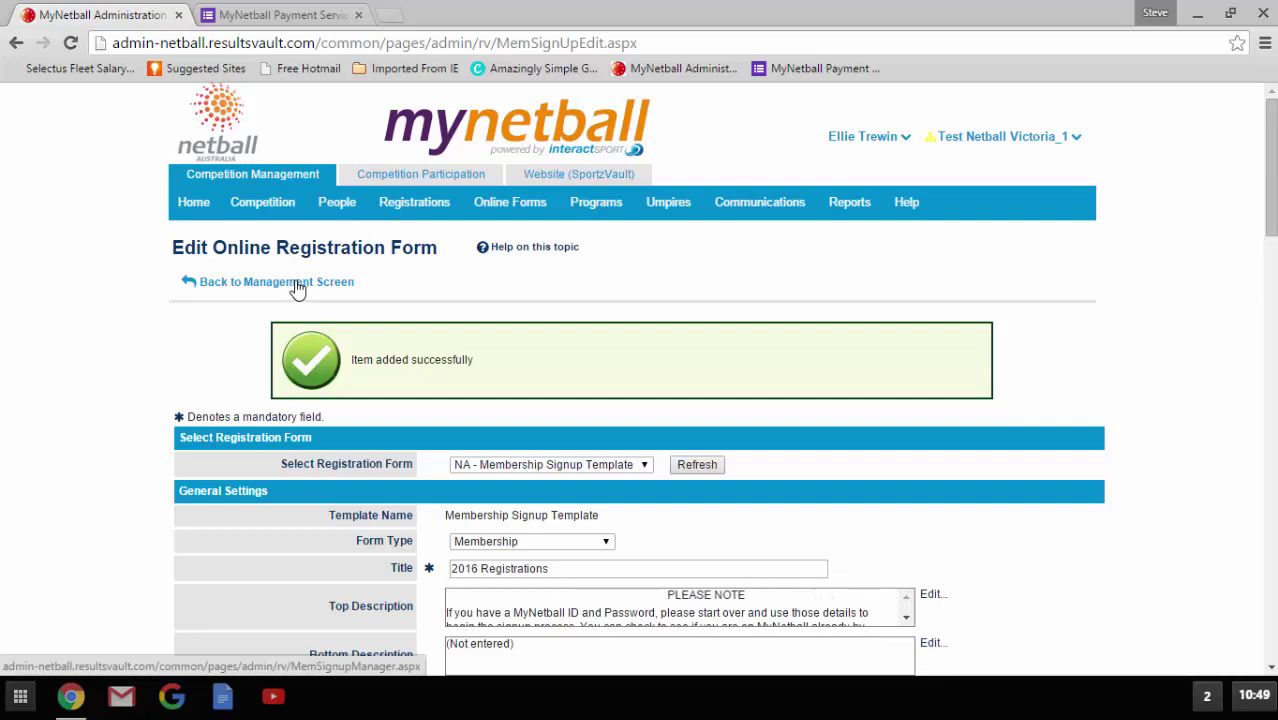
- Reopen the saved 2016 Registrations form from the management screen and review its preview links, share link and payment settings
click(300, 286)
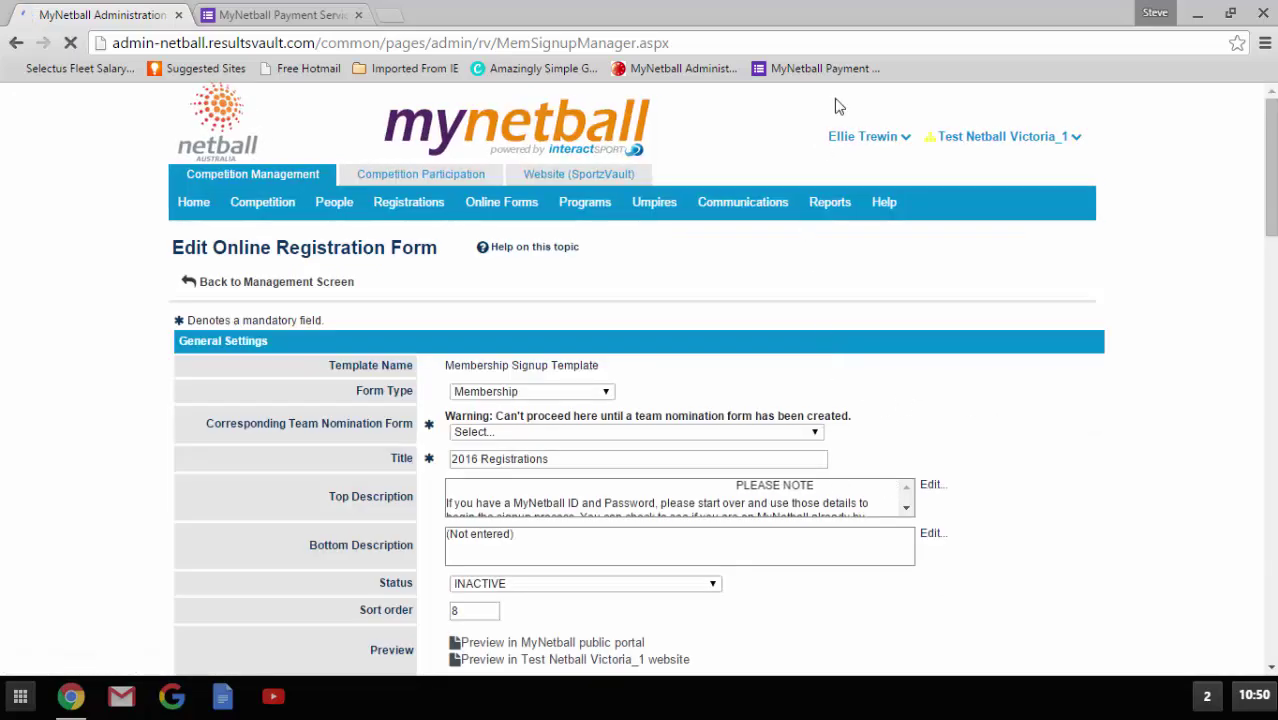
scroll(290, 115, down, 3)
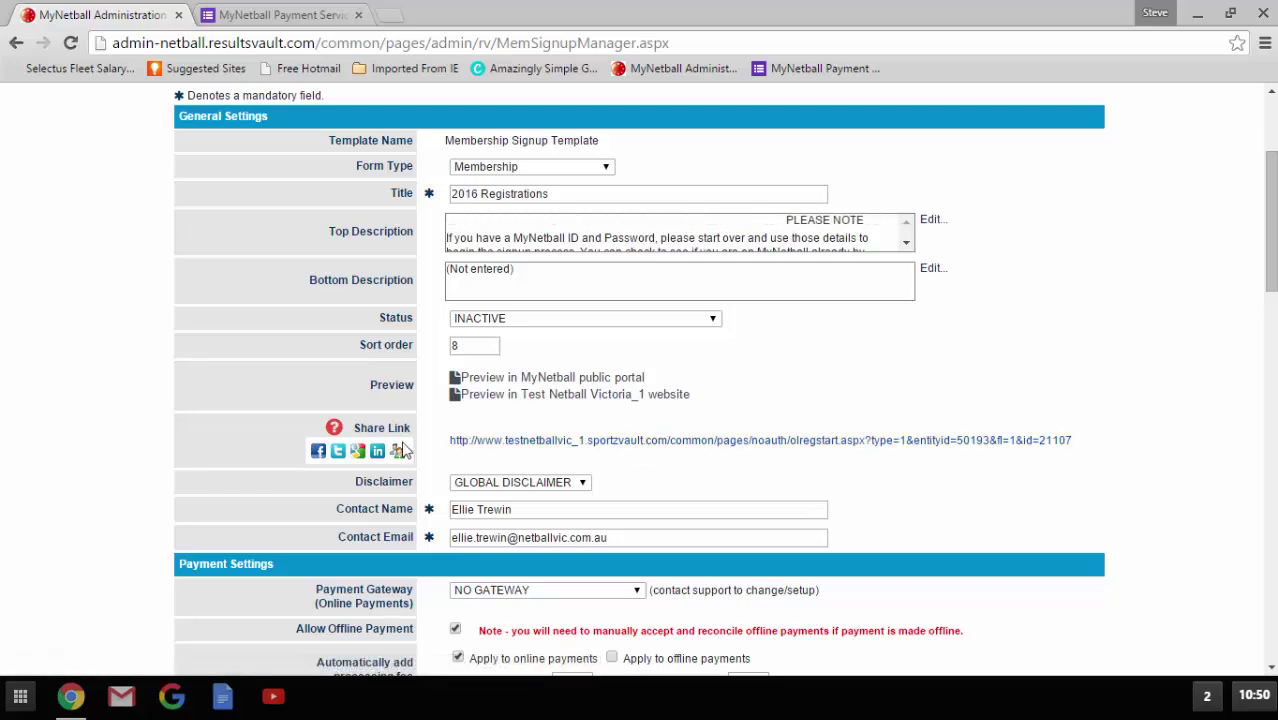
scroll(371, 409, down, 1)
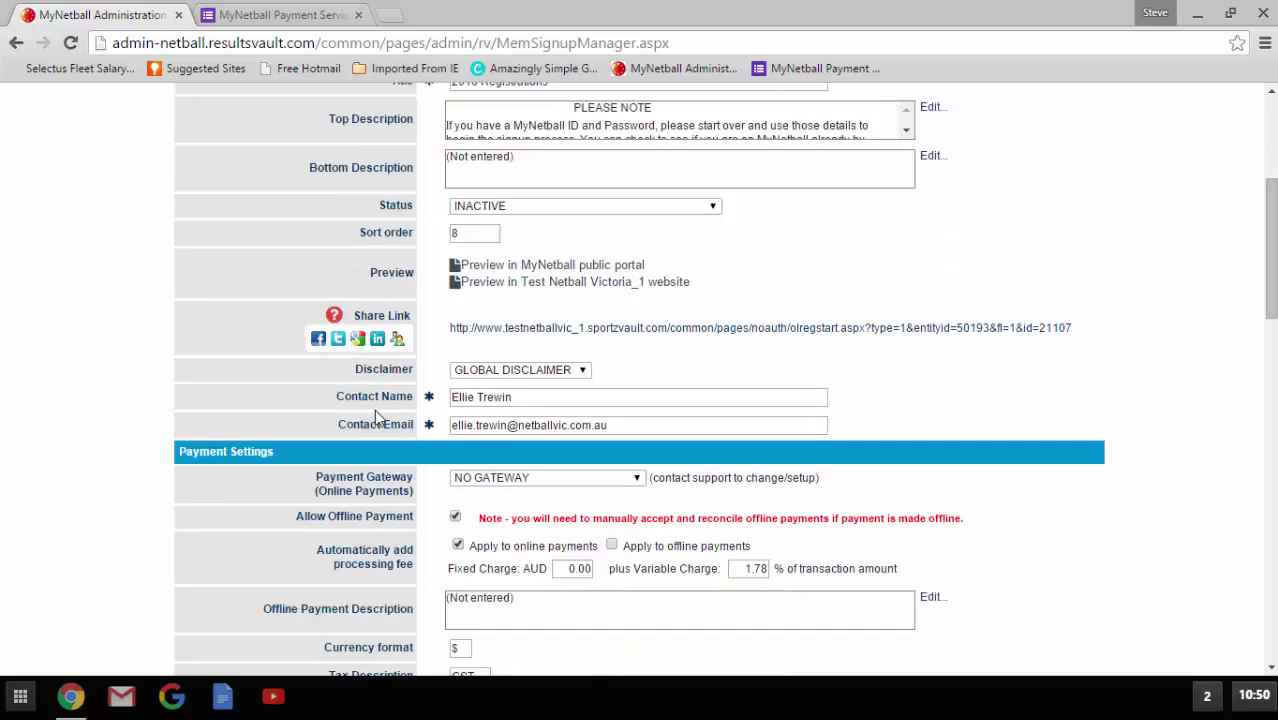
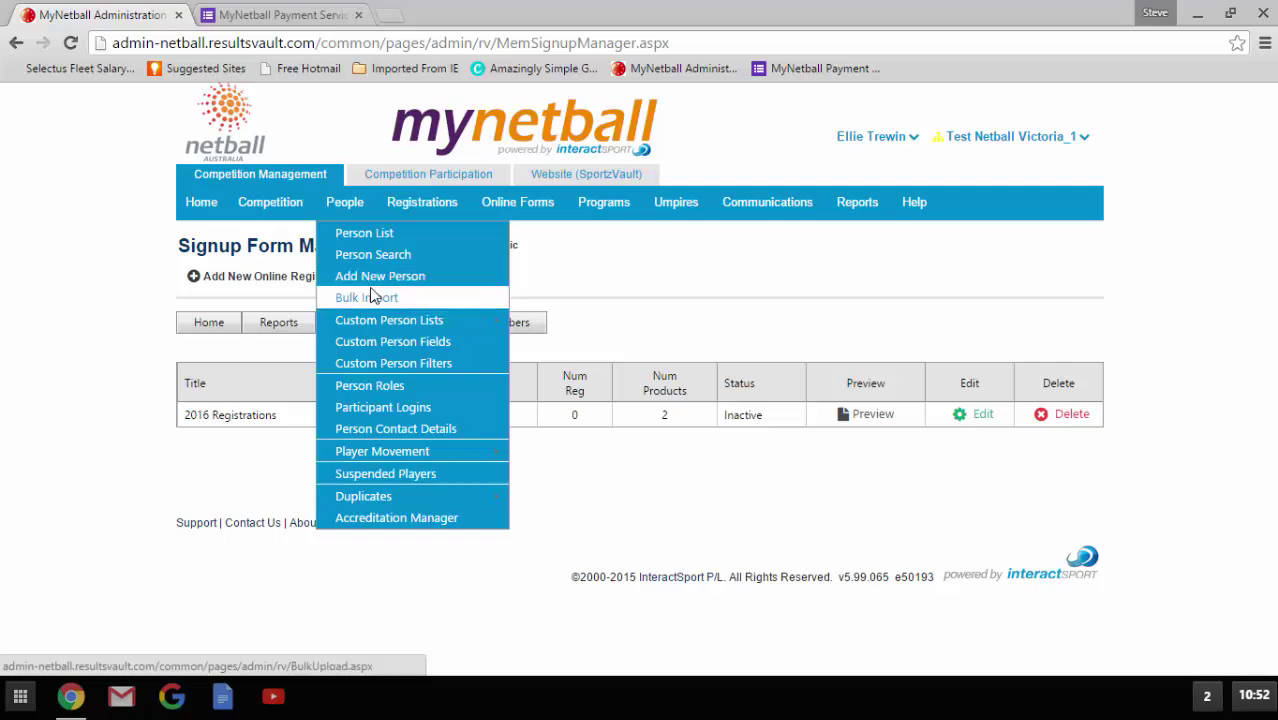
- Display the contact details of people in any role, open the first person's row for inline editing and save it without changes
click(368, 432)
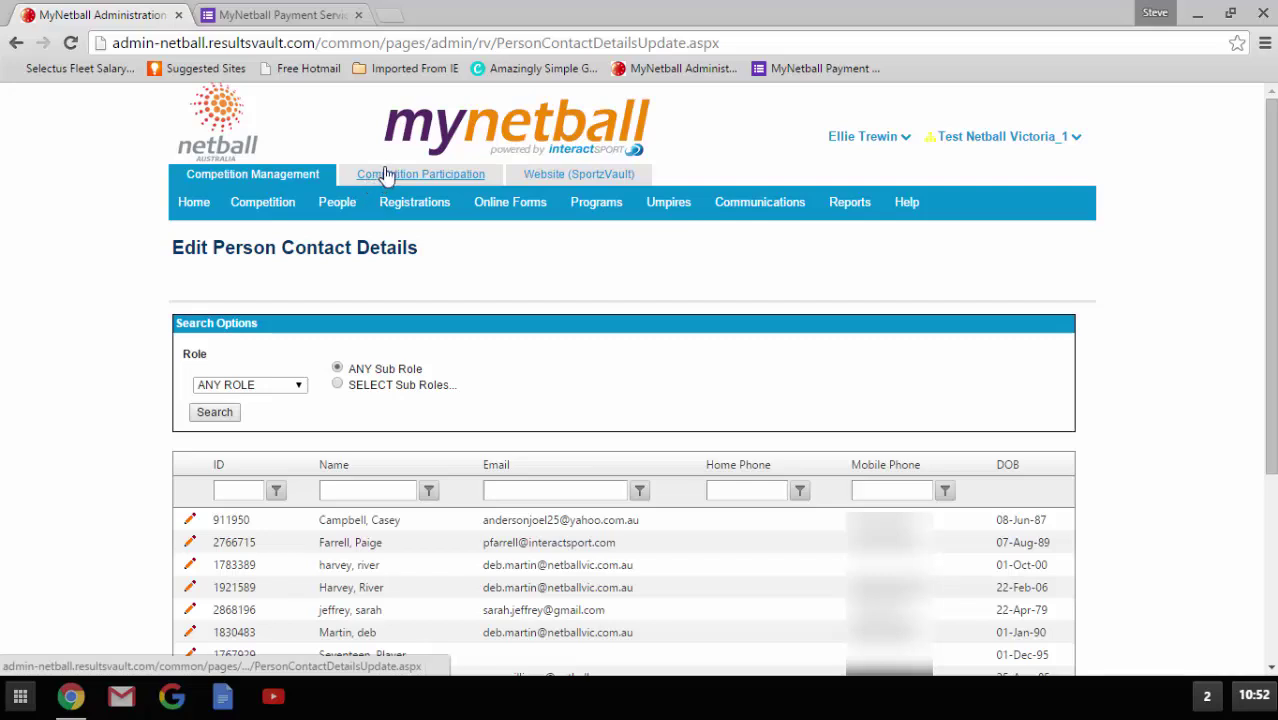
mouse_move(418, 244)
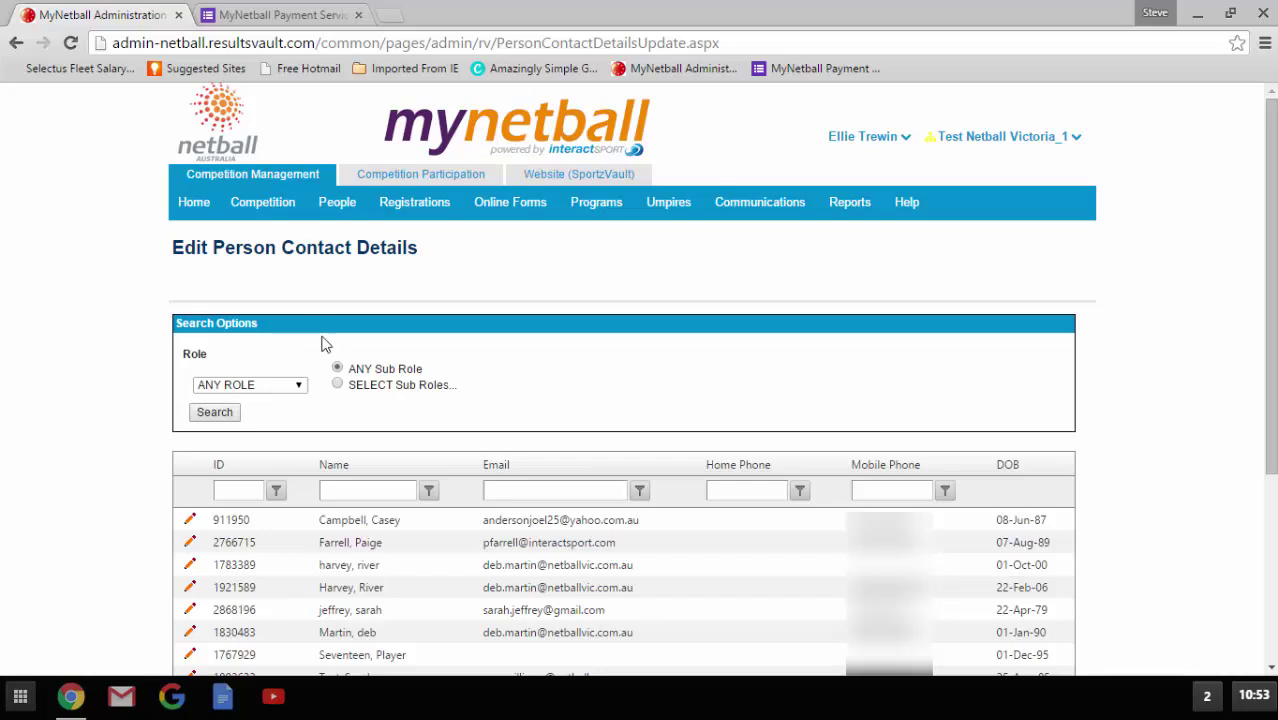
click(189, 521)
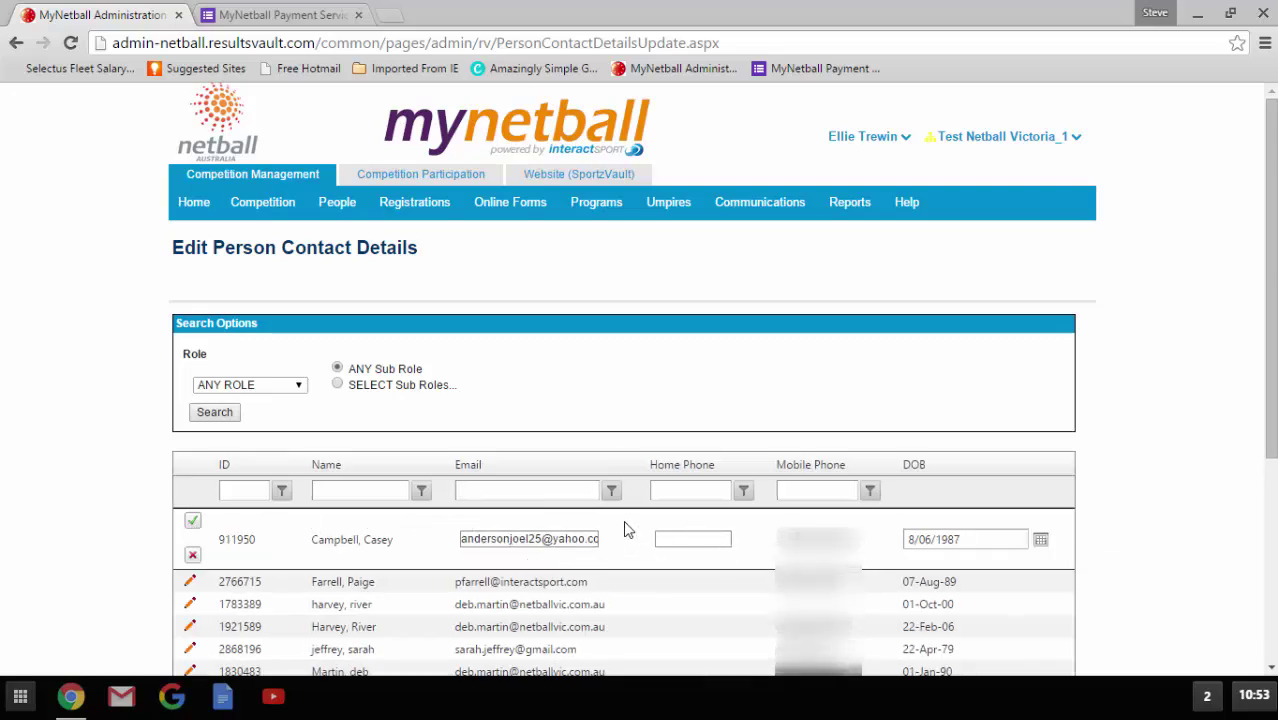
click(195, 522)
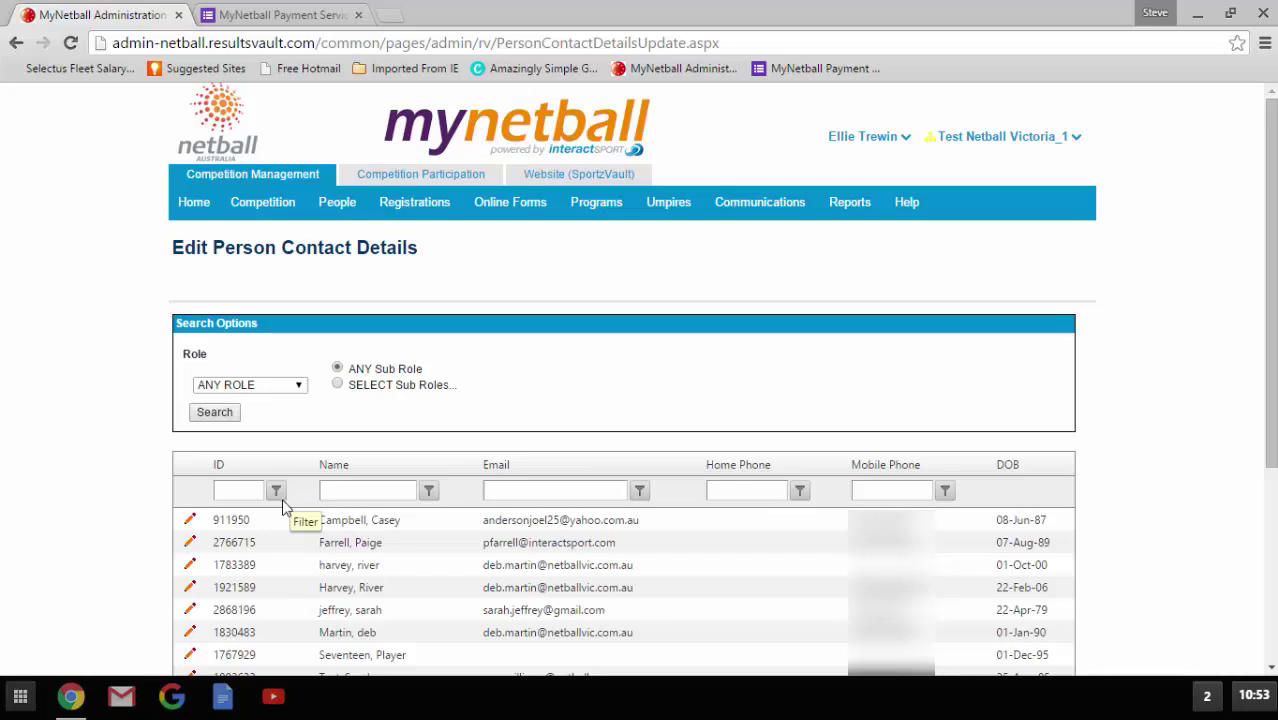
- Search all person records of the organisation by a person's first and last name
mouse_move(337, 210)
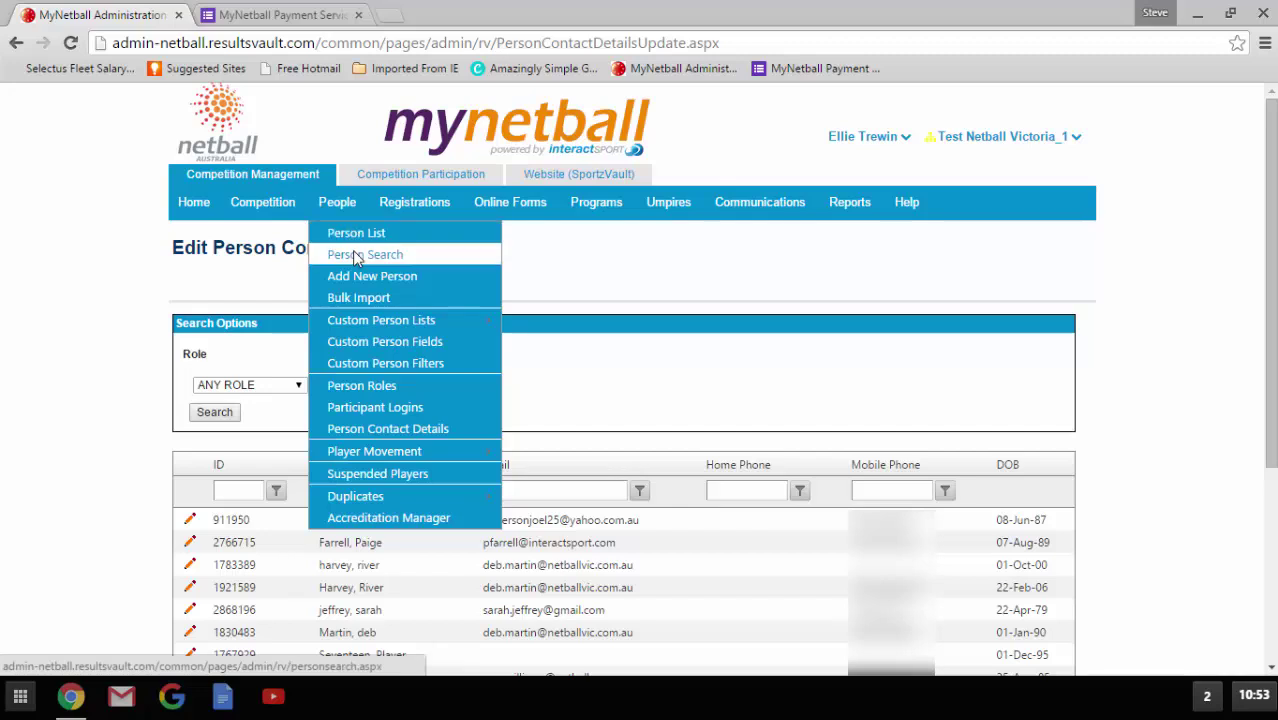
click(357, 256)
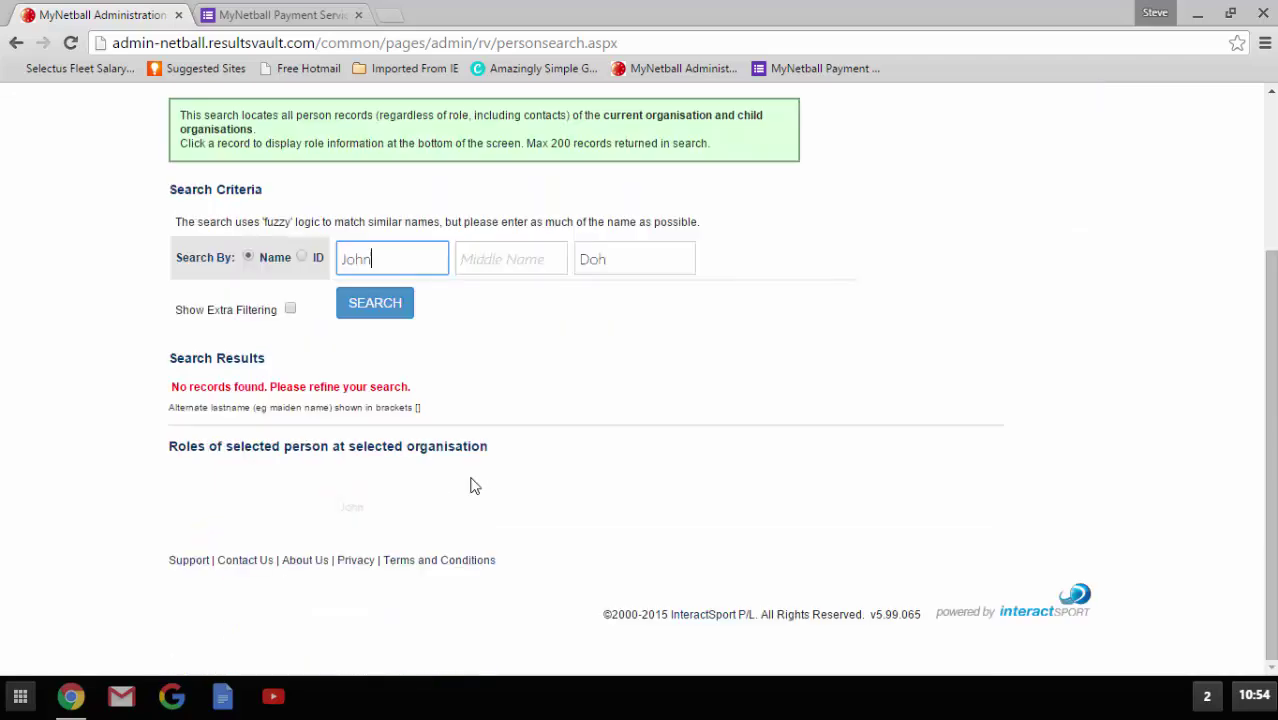
scroll(471, 485, up, 2)
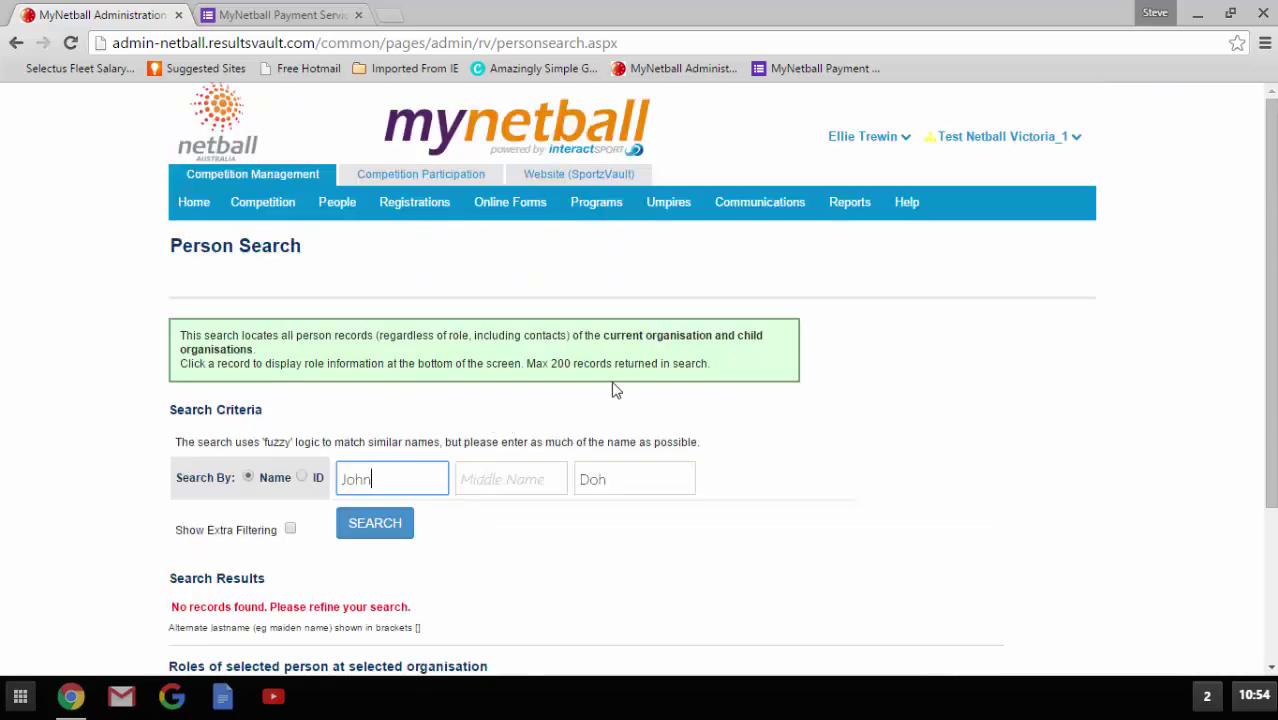